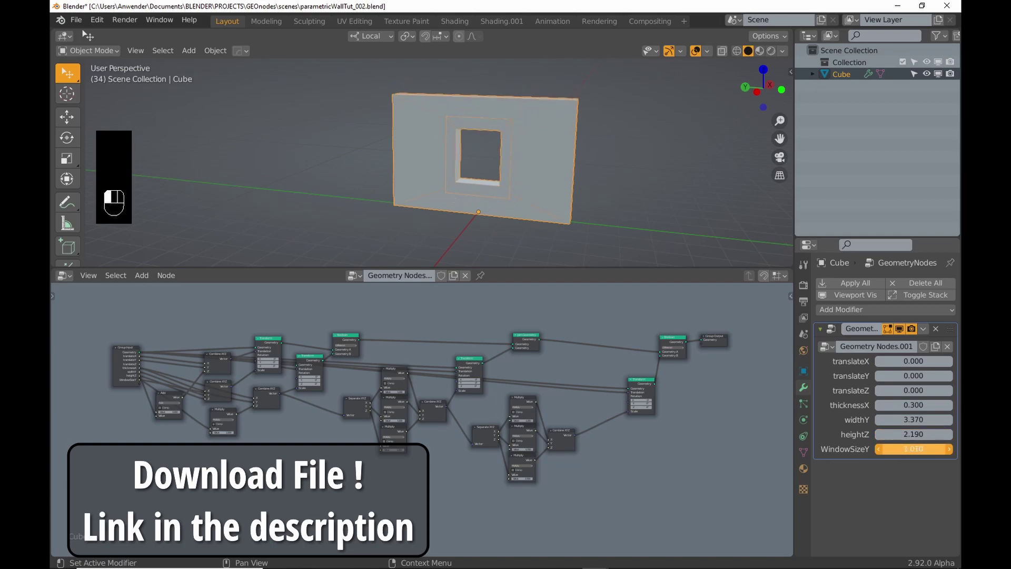
- Delete the existing wall object from the scene and add a new cube mesh
left_click_drag(901, 361, 937, 364)
key("Delete")
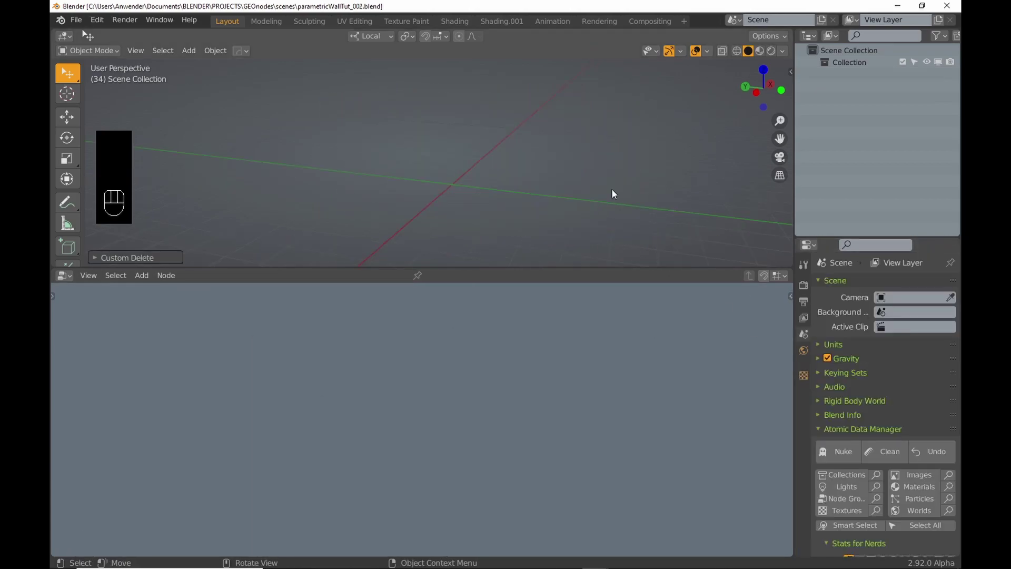
key("shift+a")
mouse_move(527, 175)
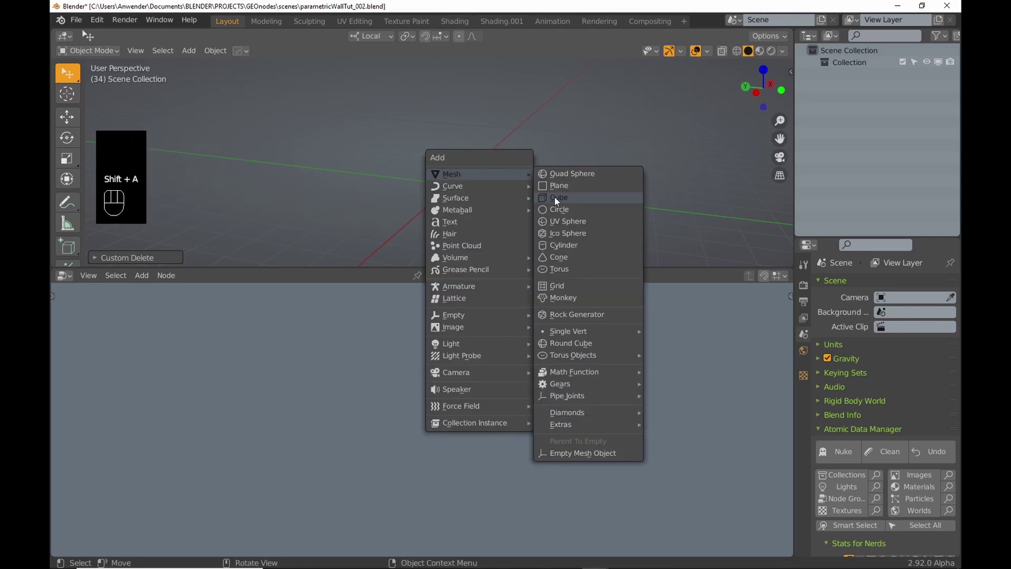
left_click(557, 197)
- Add a Geometry Nodes modifier to the cube
left_click(842, 283)
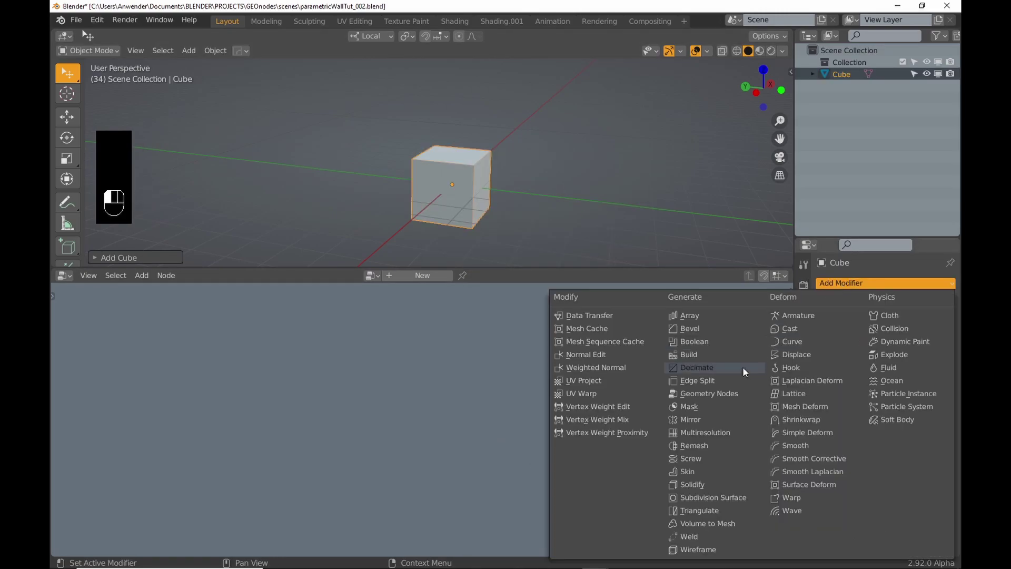
left_click(729, 393)
scroll(563, 398, "up", 3)
middle_click_drag(562, 397, 675, 346)
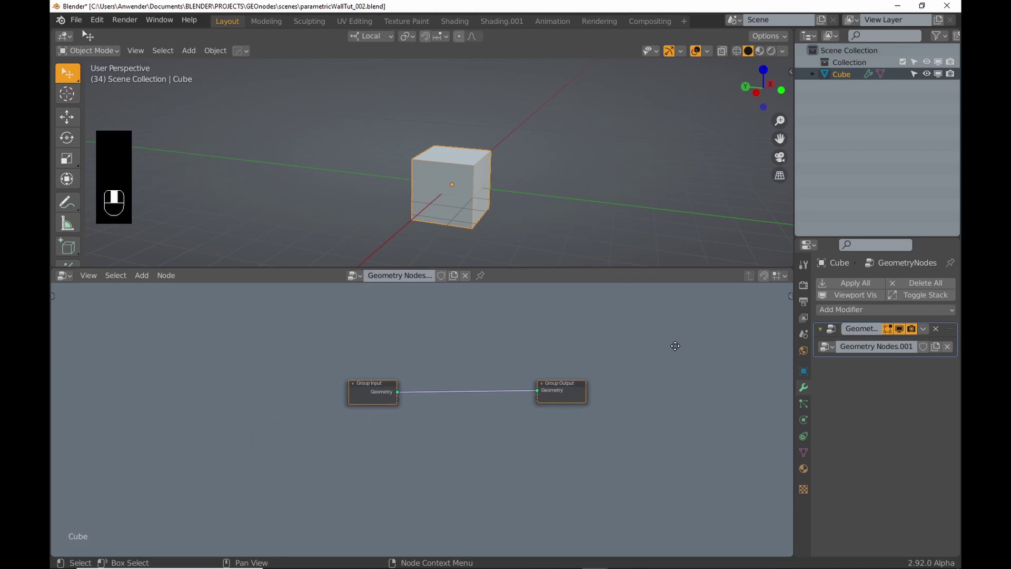
- Insert a Transform node on the link between Group Input and Group Output, and move Group Input farther away to make room
left_click(142, 275)
mouse_move(169, 323)
left_click(242, 346)
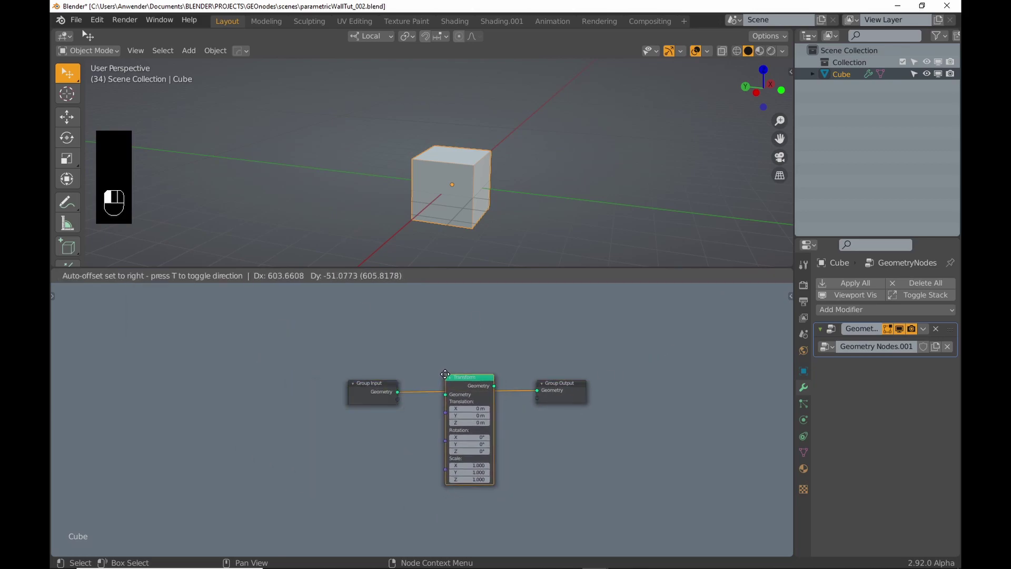
left_click(445, 374)
scroll(419, 389, "up", 3)
middle_click_drag(465, 329, 473, 306)
left_click_drag(372, 359, 297, 361)
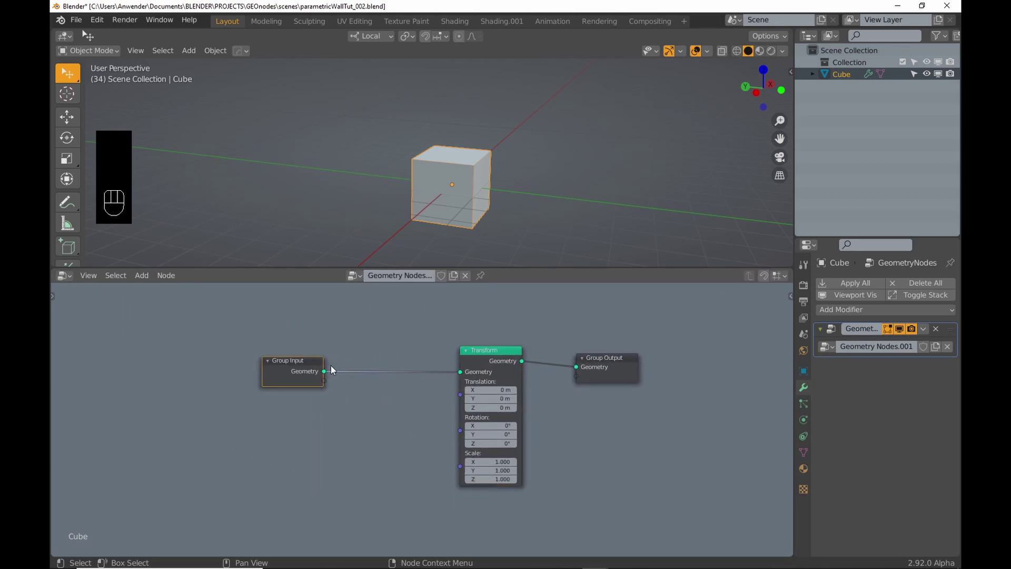
middle_click_drag(330, 369, 349, 347)
- Add a Combine XYZ node between Group Input and Transform, and place a duplicate of it below
left_click(143, 276)
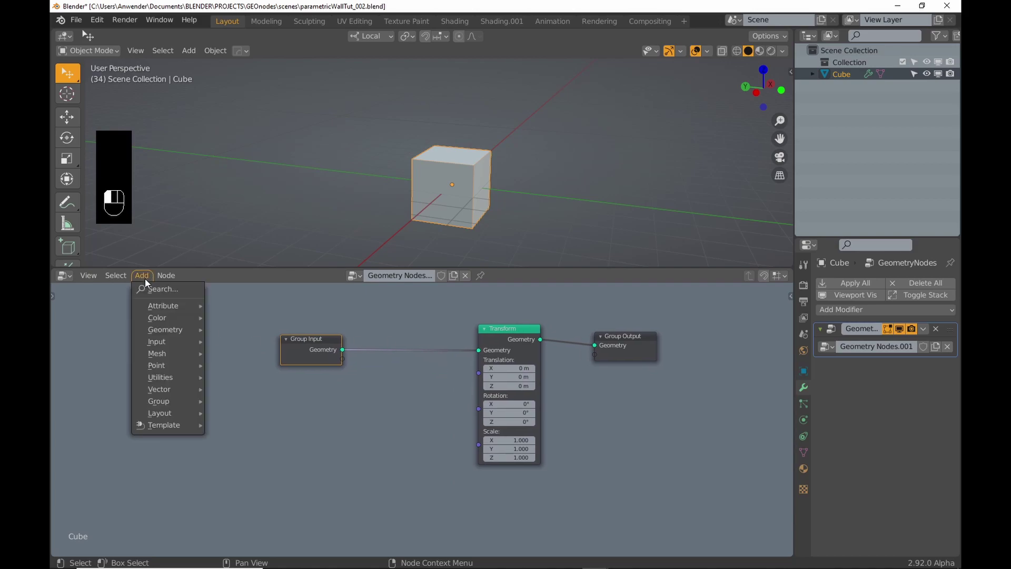
mouse_move(166, 389)
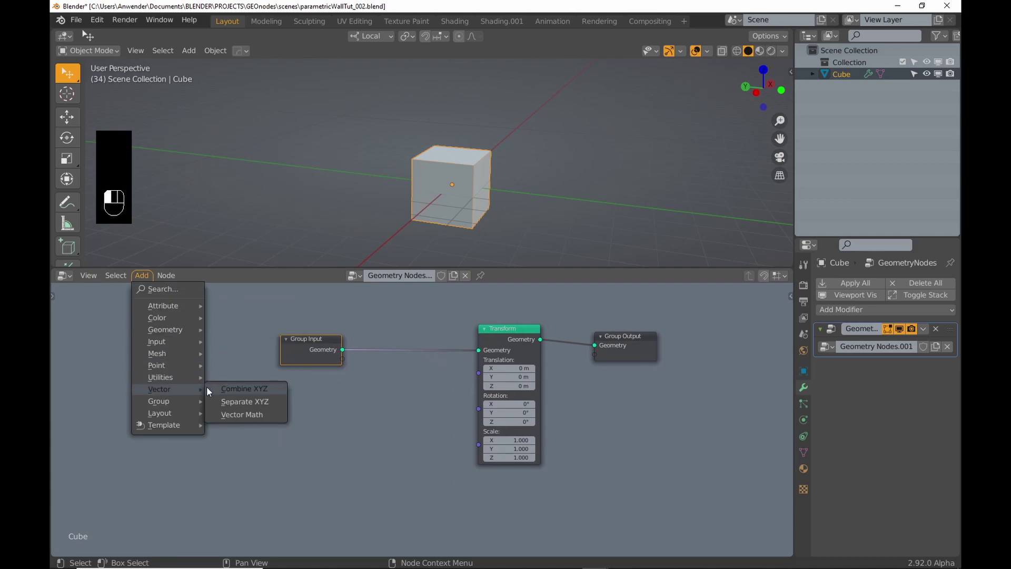
left_click(232, 388)
left_click(385, 359)
key("shift+d")
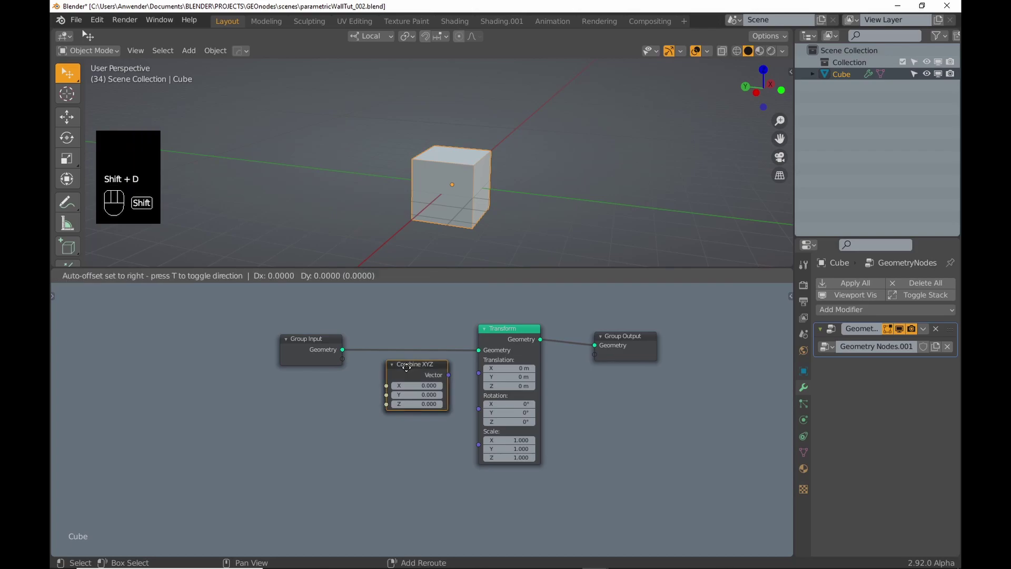
left_click(404, 430)
- Connect the Combine XYZ nodes to the Transform node's Translation and Scale, and set the scale vector's X, Y and Z to 1
left_click_drag(449, 375, 477, 374)
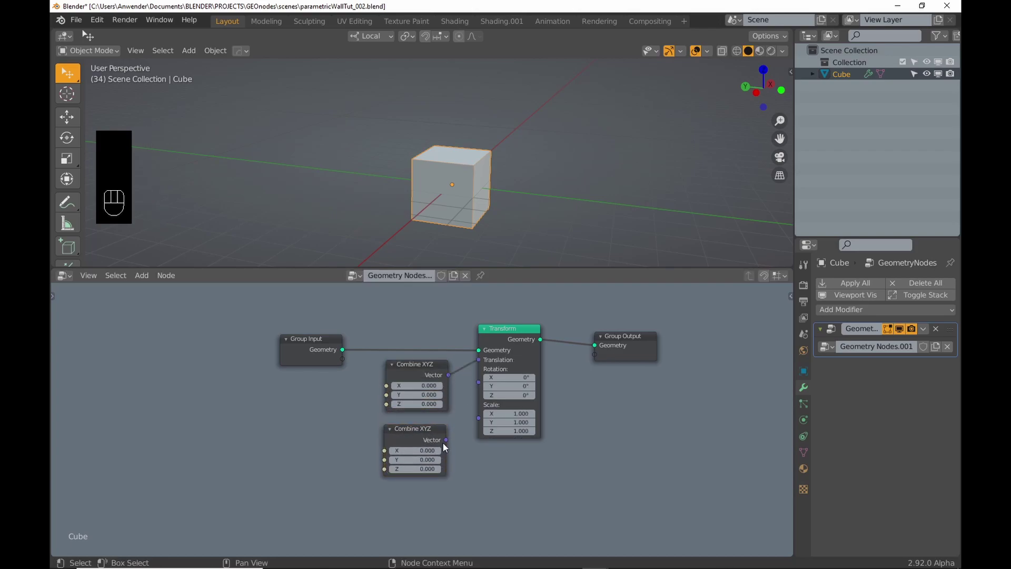
left_click_drag(446, 440, 479, 418)
left_click_drag(308, 339, 268, 349)
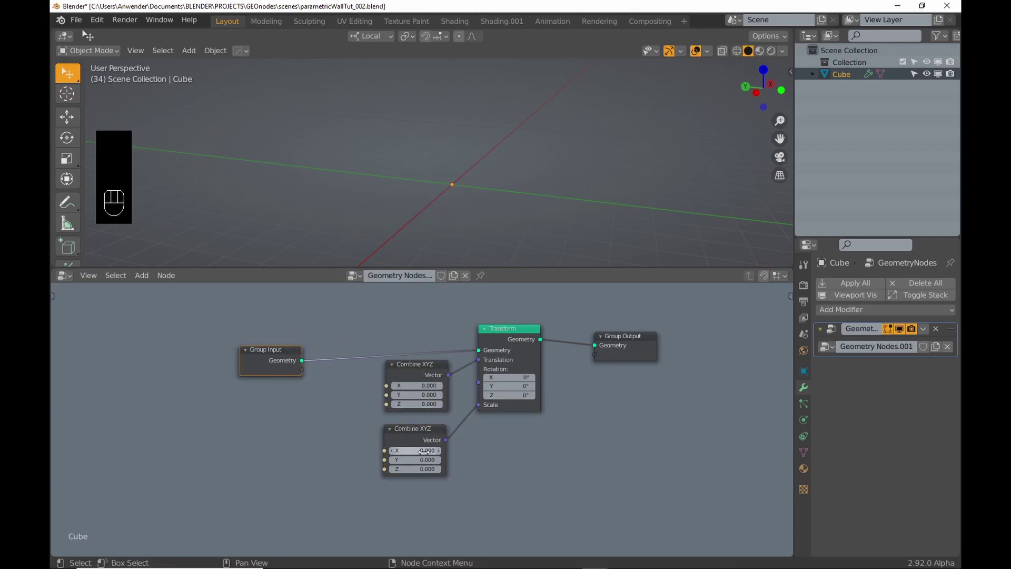
mouse_move(424, 450)
left_mouse_down()
mouse_move(423, 469)
mouse_move(424, 452)
left_mouse_up()
- Expose the translation Combine XYZ node's X, Y and Z as new sockets on the Group Input node
middle_click_drag(352, 375, 355, 360)
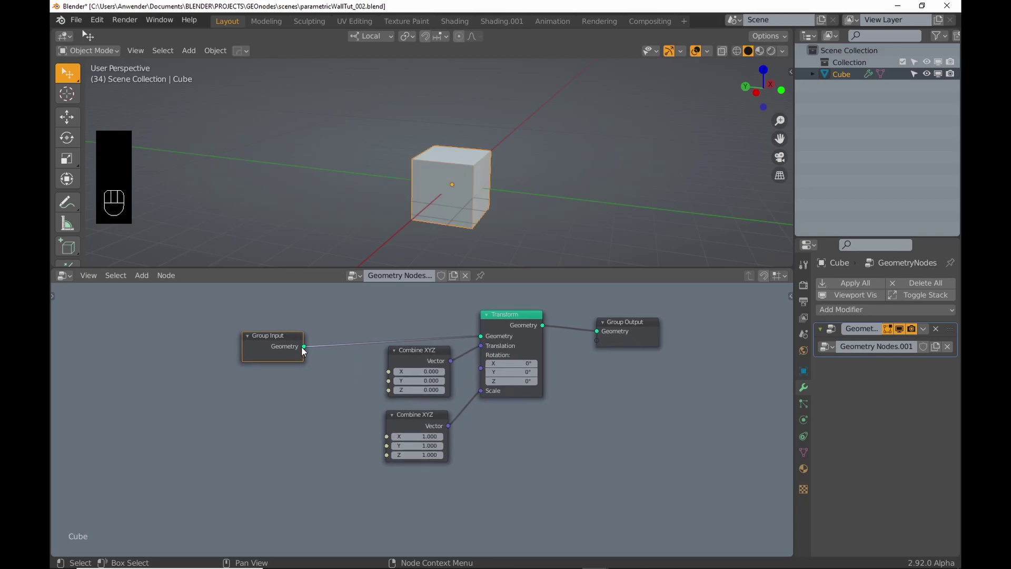
left_click_drag(288, 335, 288, 325)
left_click_drag(389, 371, 301, 344)
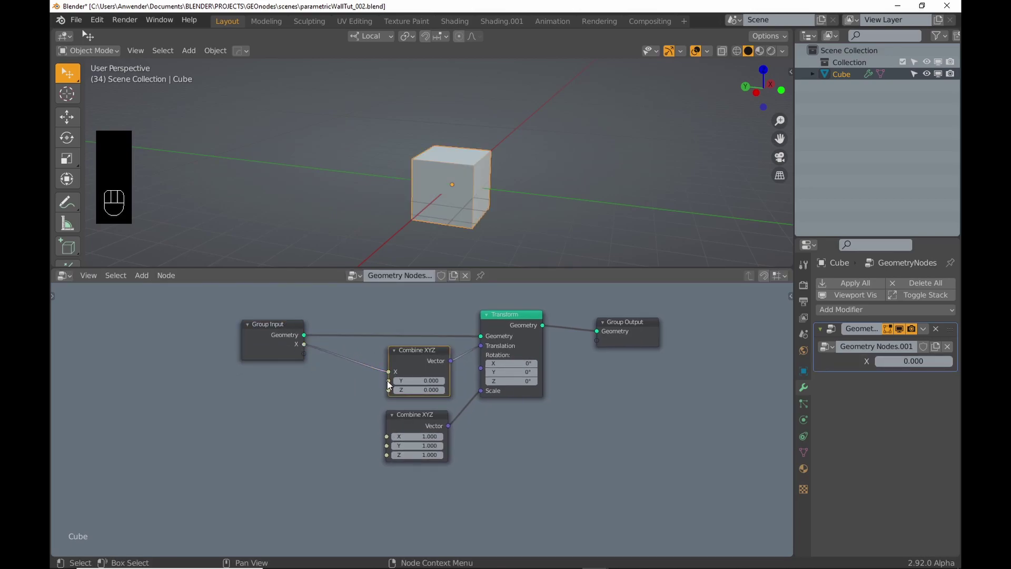
left_click_drag(389, 380, 304, 363)
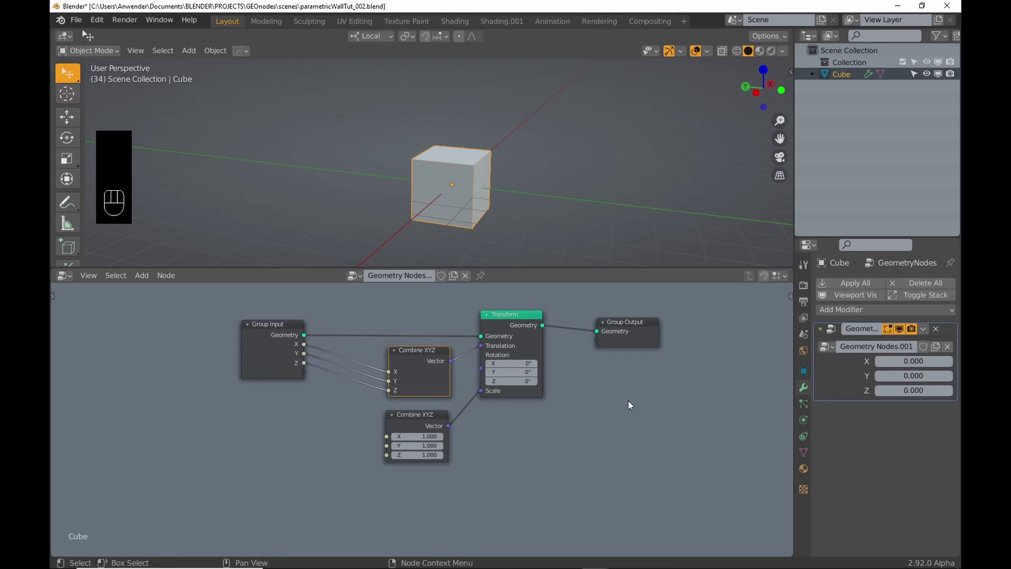
- Show the node group's interface settings and rename the X input as translateX
key("n")
left_click(690, 335)
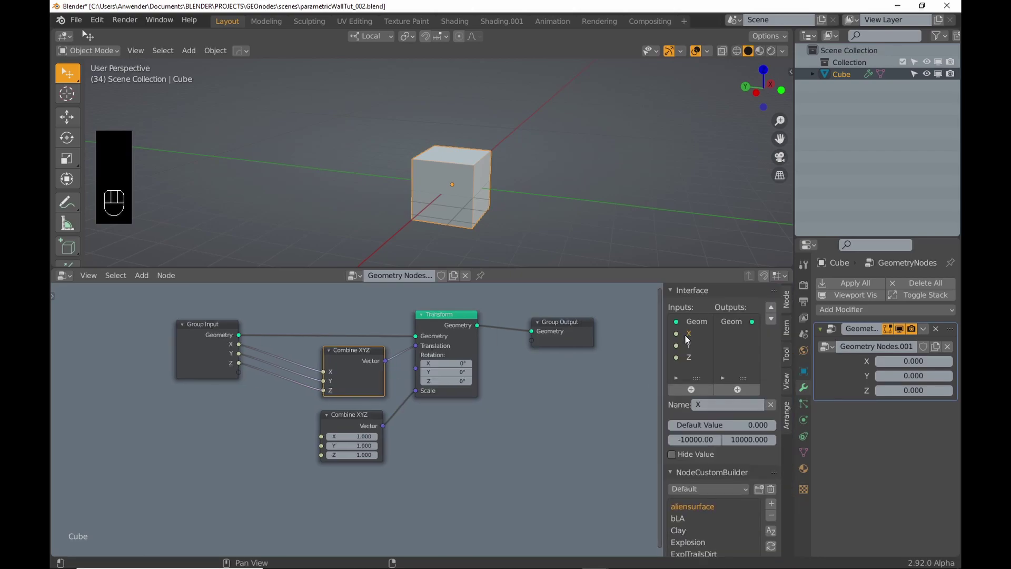
left_click(697, 404)
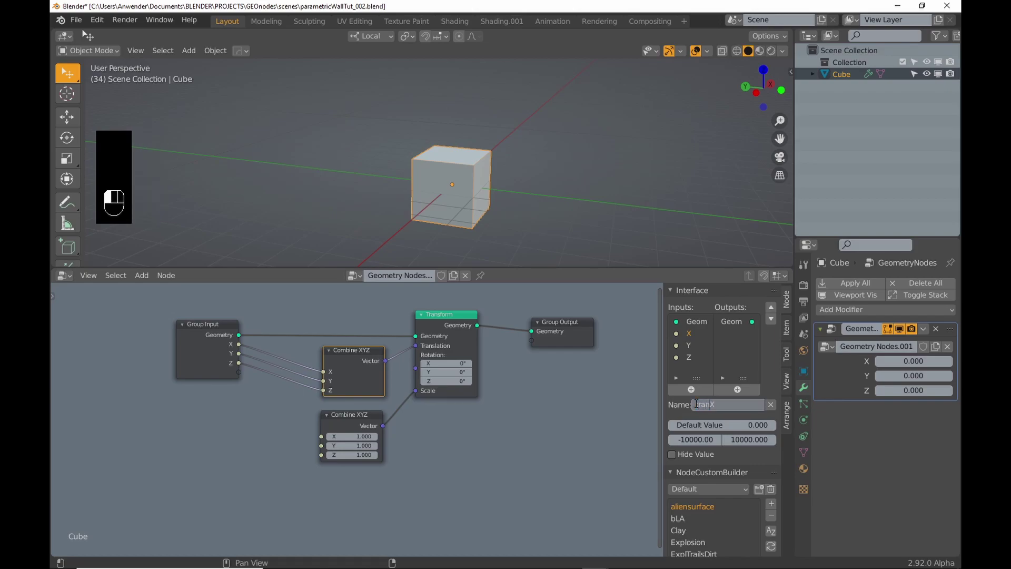
type("translate")
key("Return")
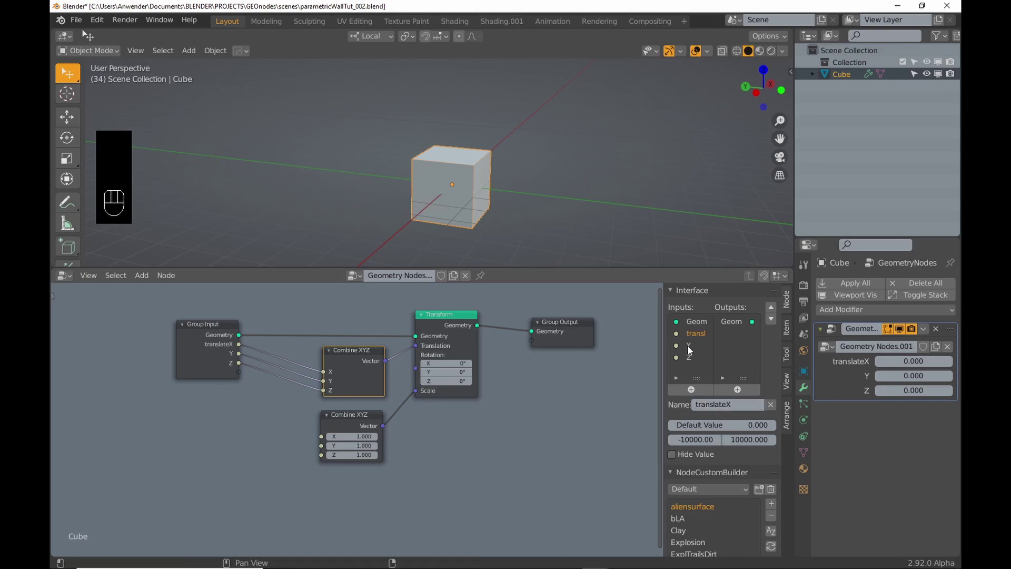
- Rename the group's Y and Z inputs as translateY and translateZ
left_click(688, 345)
left_click(695, 404)
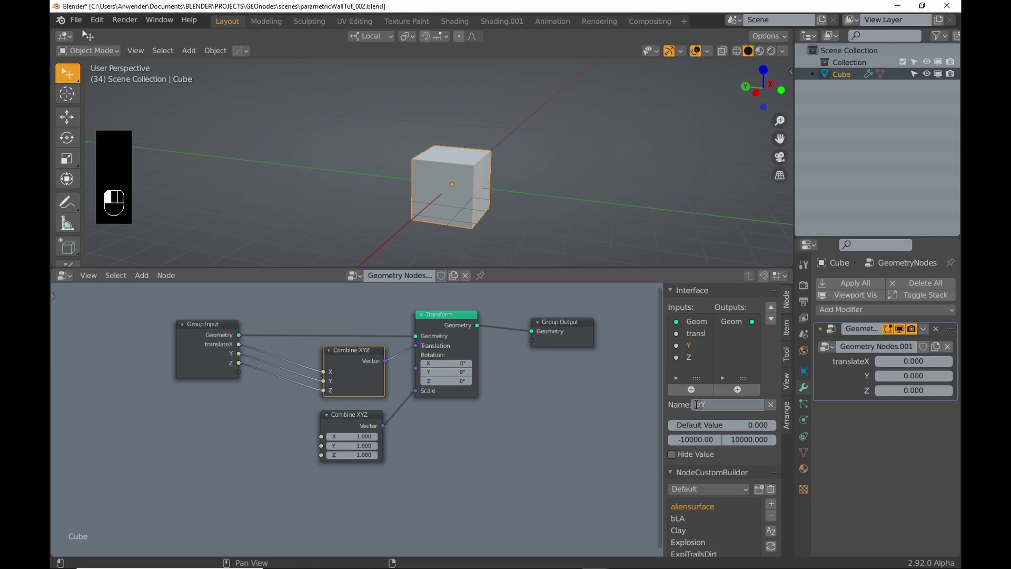
type("translate")
key("Return")
left_click(688, 357)
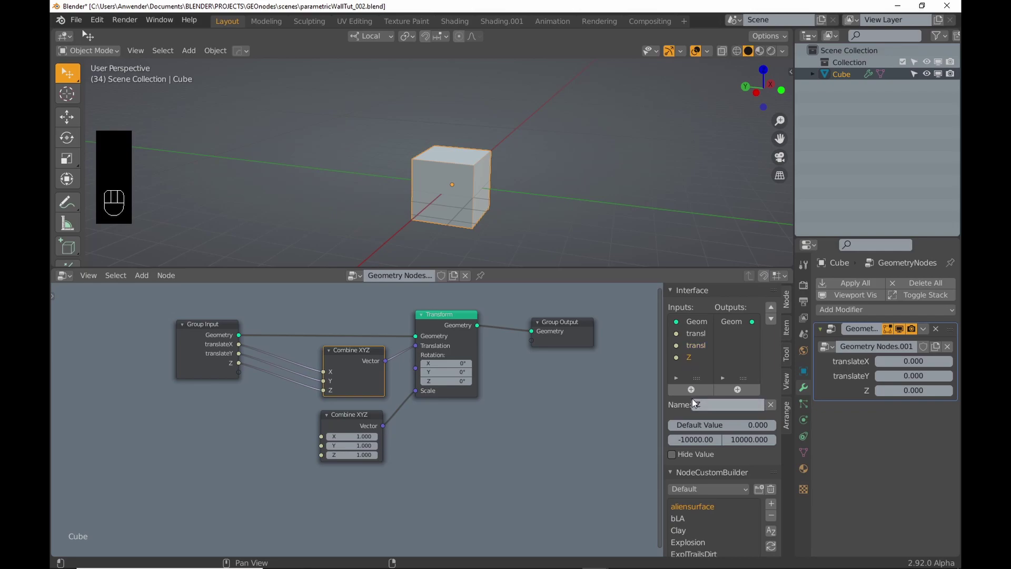
left_click(695, 404)
type("translate")
key("Return")
left_click_drag(373, 352, 370, 352)
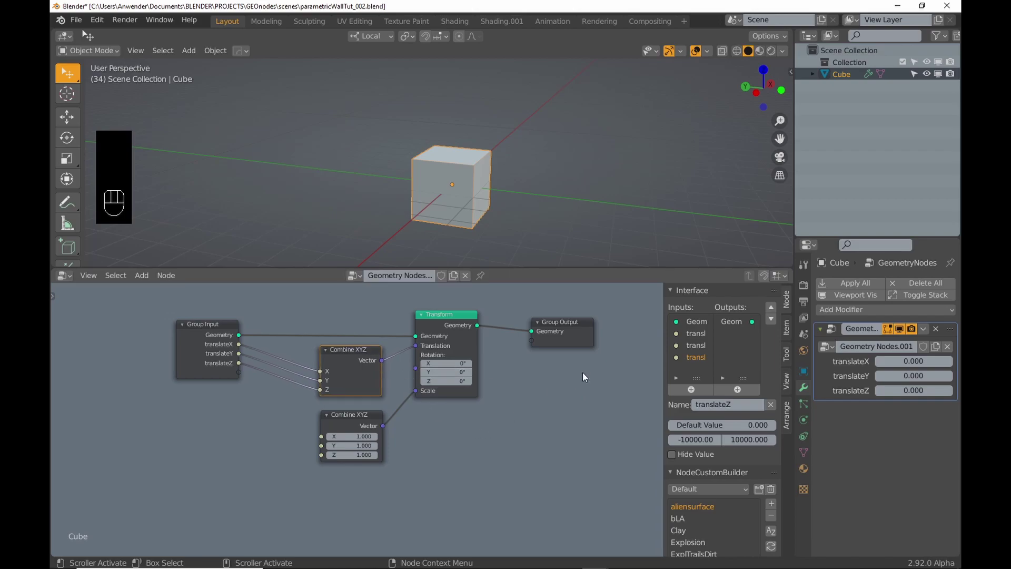
- Try moving the cube with the modifier's translate values, and reset them to 0
left_click_drag(898, 362, 942, 361)
mouse_move(913, 376)
left_mouse_down()
mouse_move(890, 391)
mouse_move(908, 390)
left_mouse_up()
type("0")
key("Return")
- Expose the scale Combine XYZ node's X, Y and Z as new sockets on the Group Input node
scroll(491, 397, "down", 1)
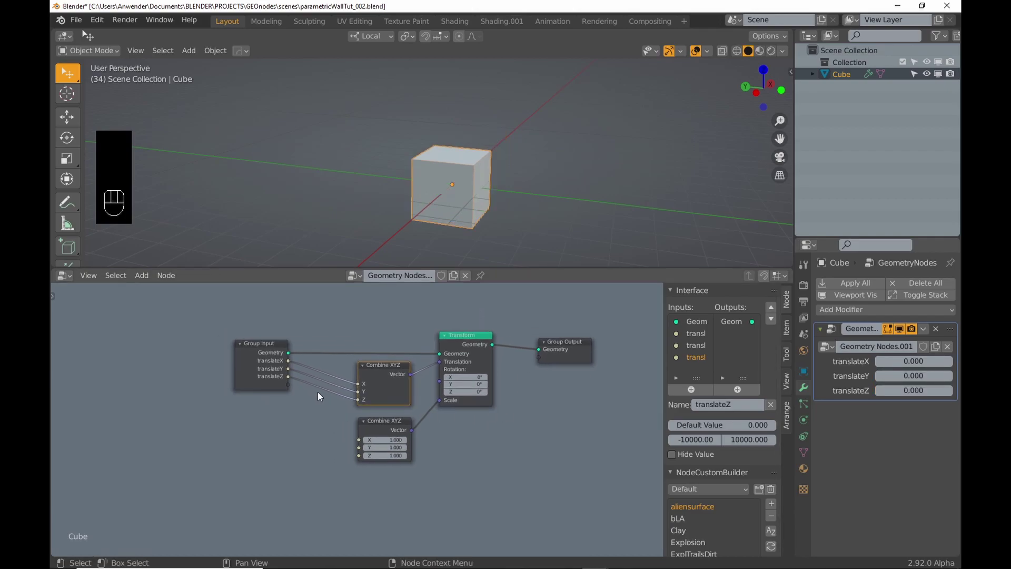
left_click_drag(359, 440, 288, 385)
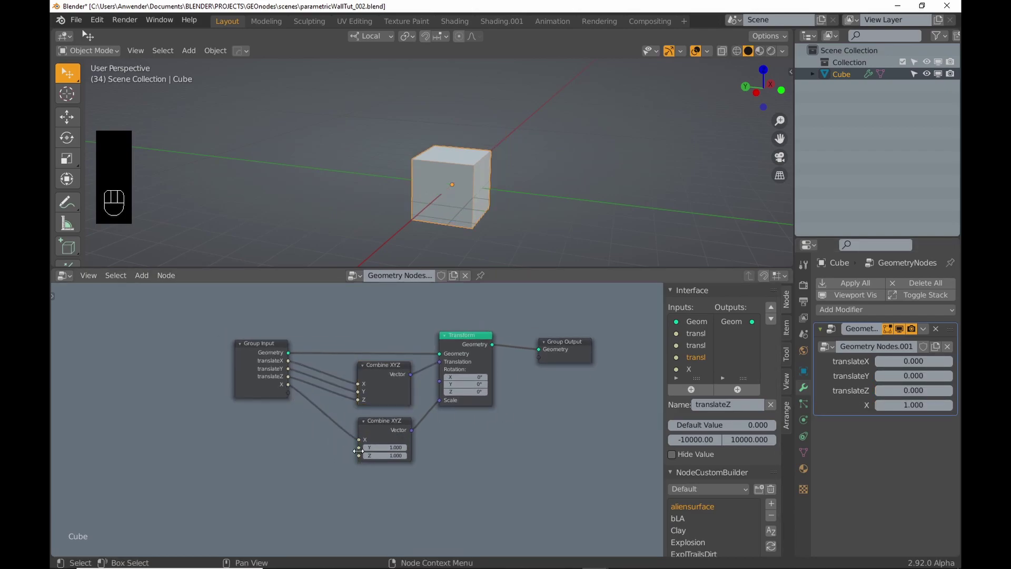
left_click_drag(358, 448, 288, 400)
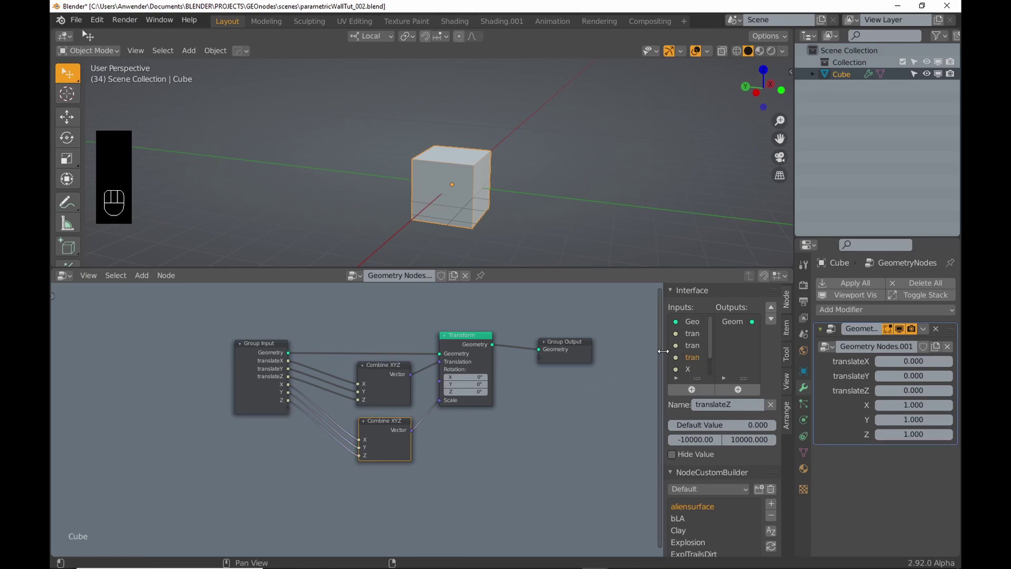
- Widen the interface settings area and rename the new X scale input as thicknessX
left_click_drag(662, 352, 687, 348)
scroll(685, 347, "down", 1)
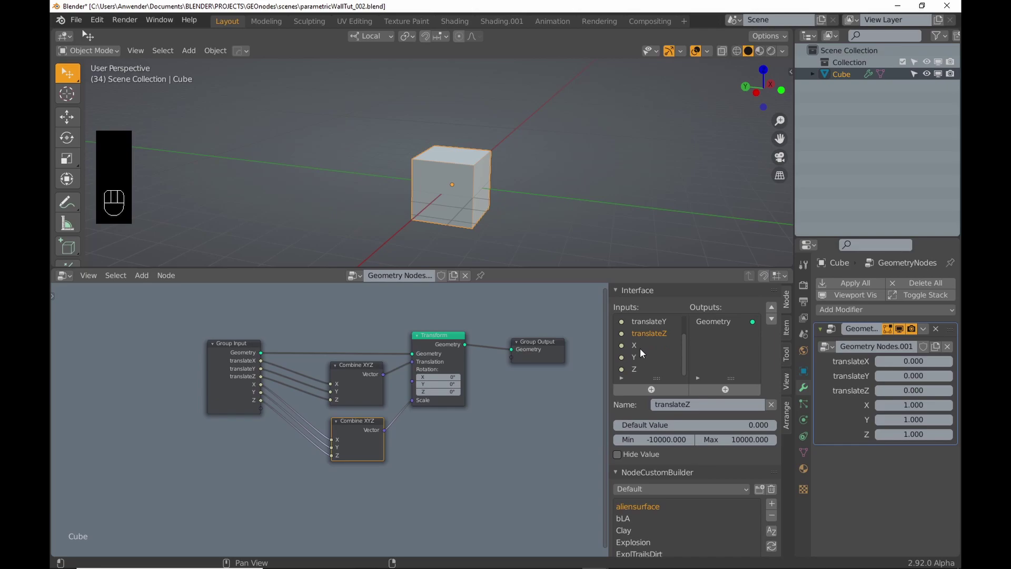
left_click(640, 348)
left_click(652, 405)
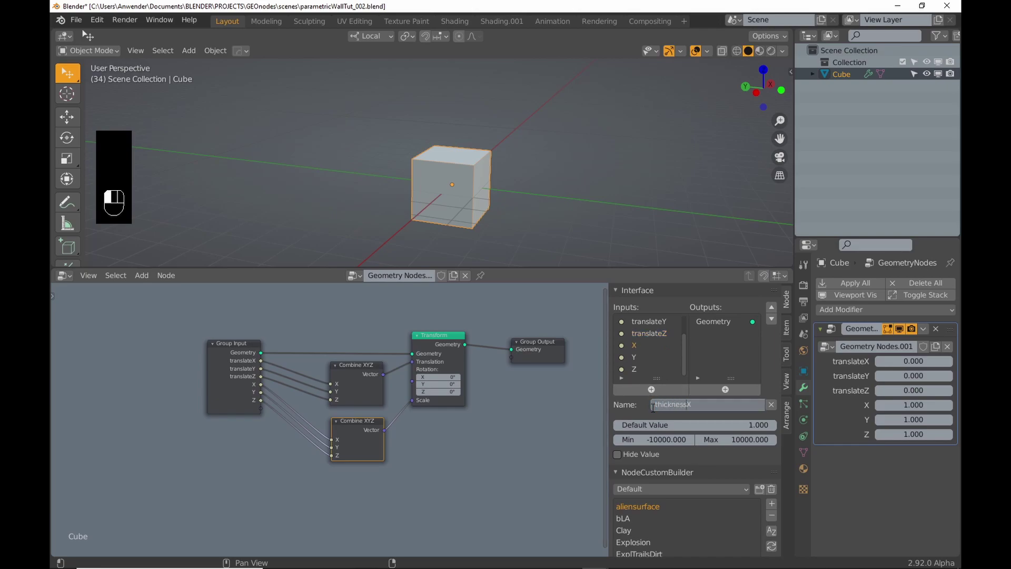
key("Return")
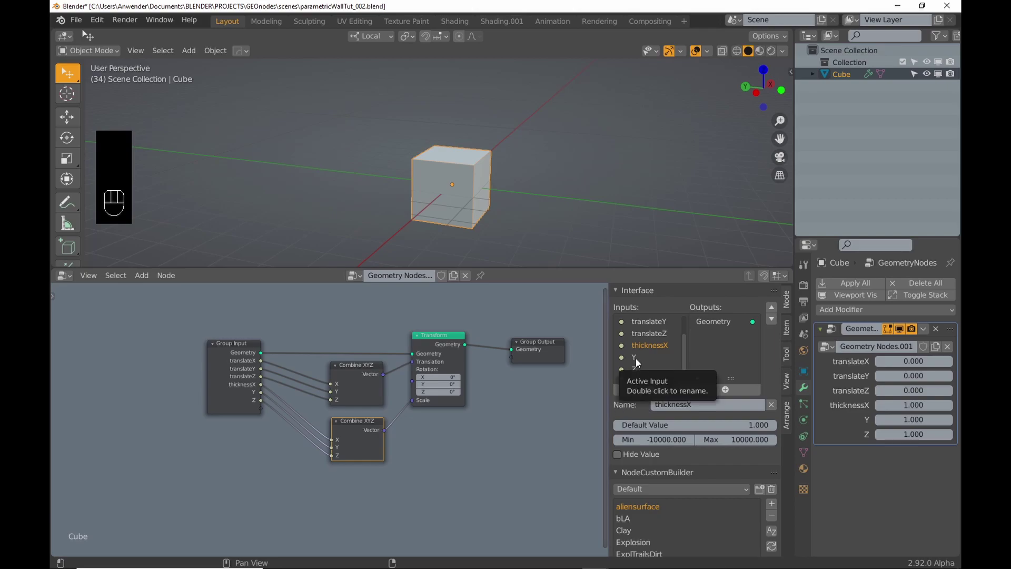
- Rename the group's Y scale input as widthY
left_click(636, 358)
left_click(656, 404)
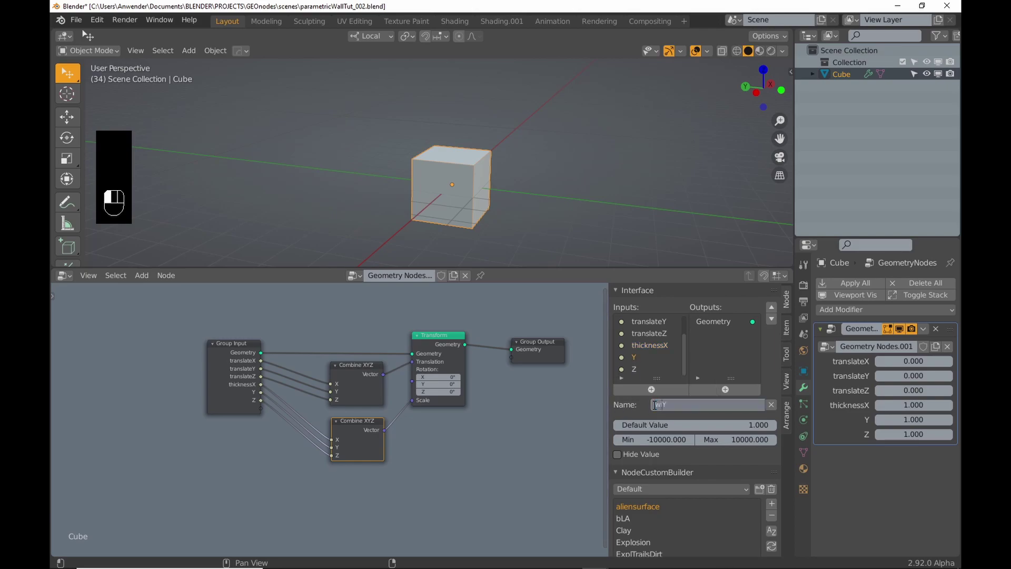
type("width")
key("Return")
- Rename the group's Z scale input as heightZ and set its minimum value to 0
left_click(637, 369)
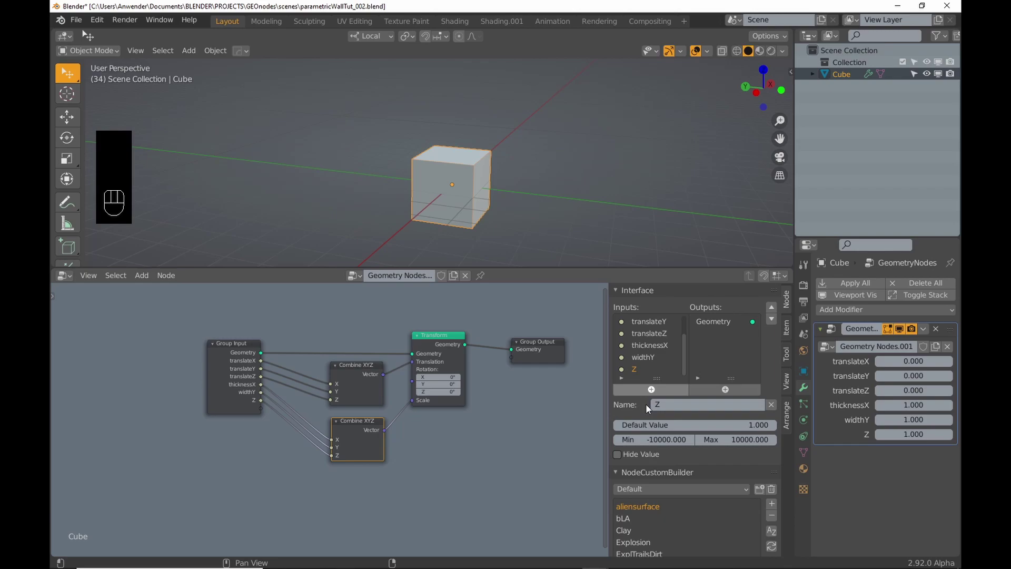
left_click(657, 404)
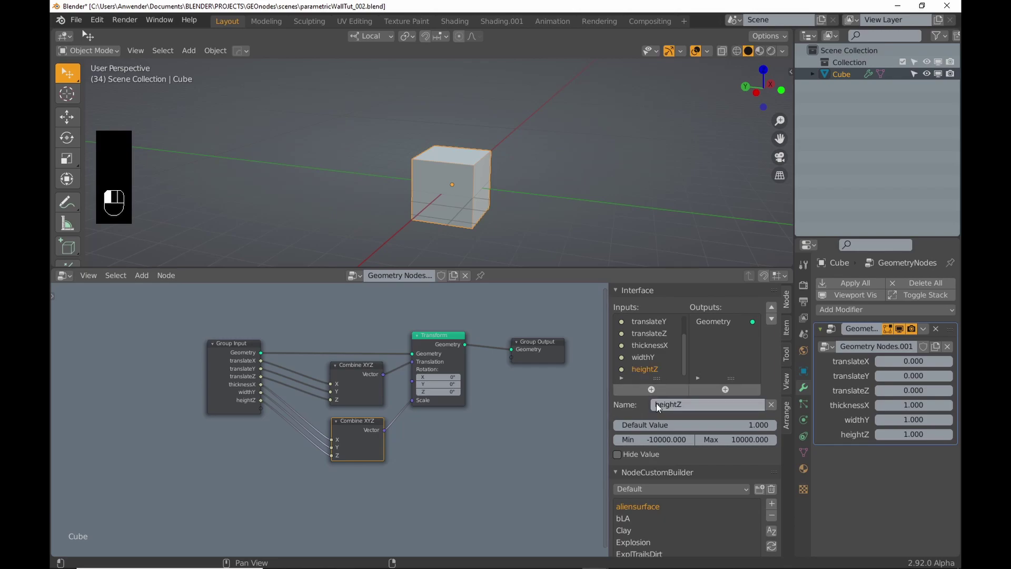
key("Return")
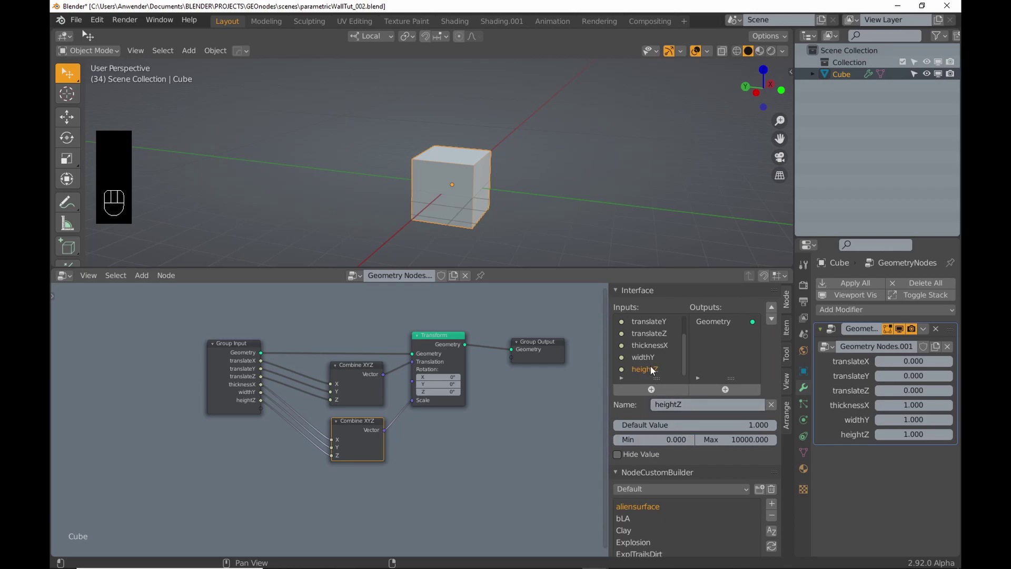
- Set the minimum value of the widthY and thicknessX inputs to 0
left_click(649, 358)
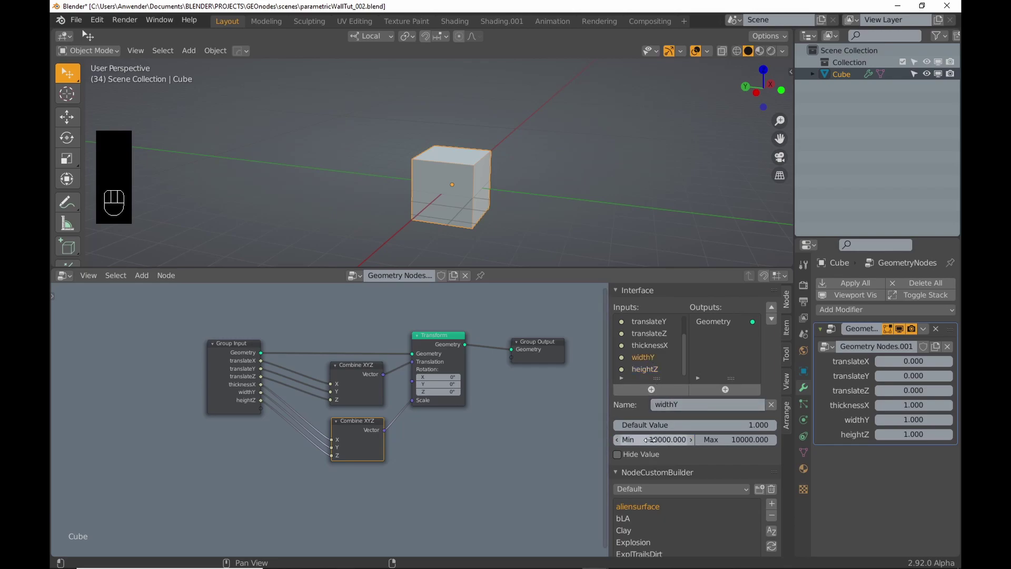
left_click(649, 345)
left_click(653, 440)
type("0")
key("Return")
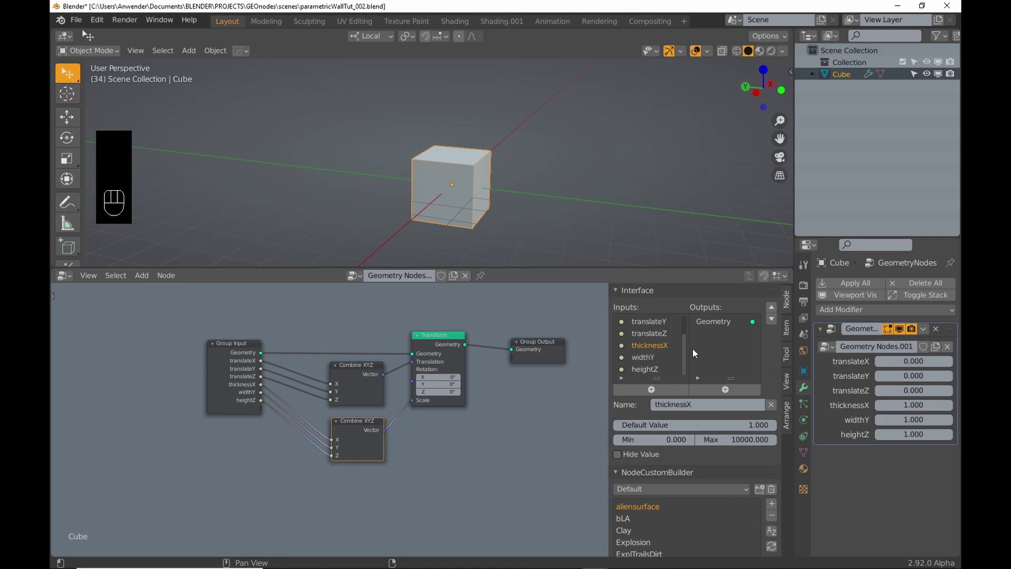
type("0")
- Shape the cube into a wall with thicknessX about 0.89, widthY about 3.12 and heightZ about 2.22
left_click_drag(913, 405, 942, 434)
key("Return")
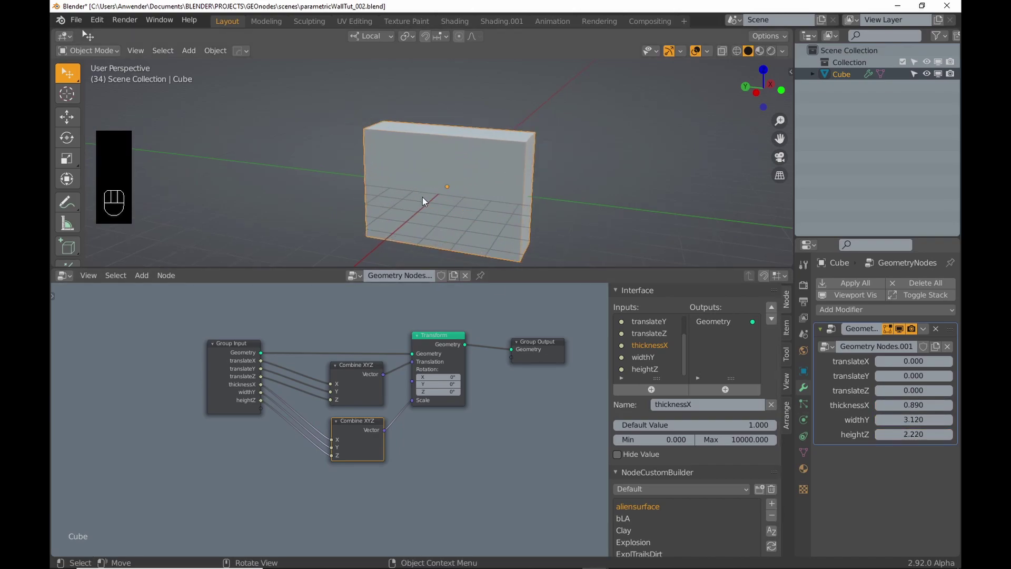
scroll(504, 179, "down", 4)
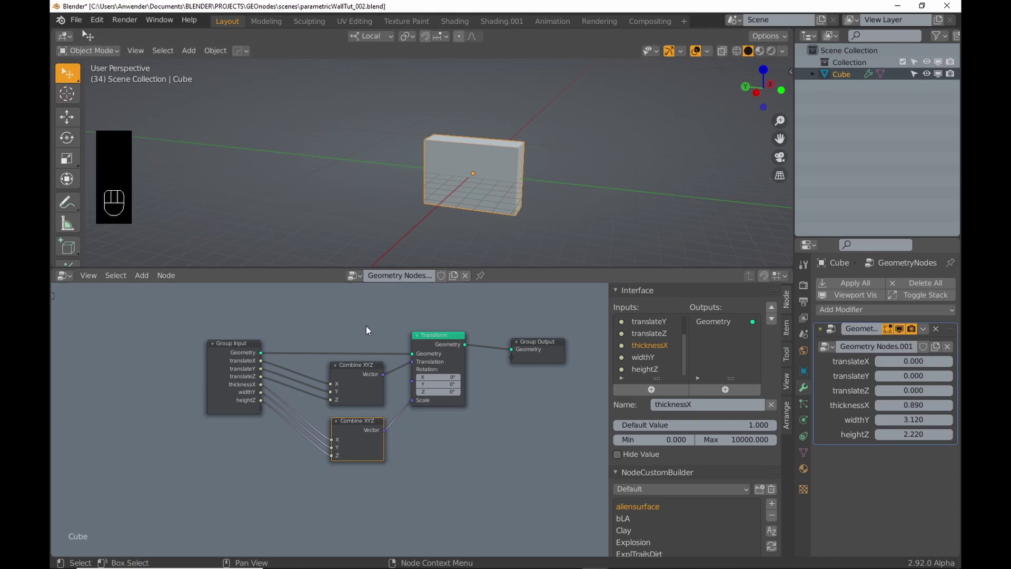
- Add a Math node set to Add below the Group Input node, leaving more room beside the group inputs
left_click_drag(255, 343, 212, 343)
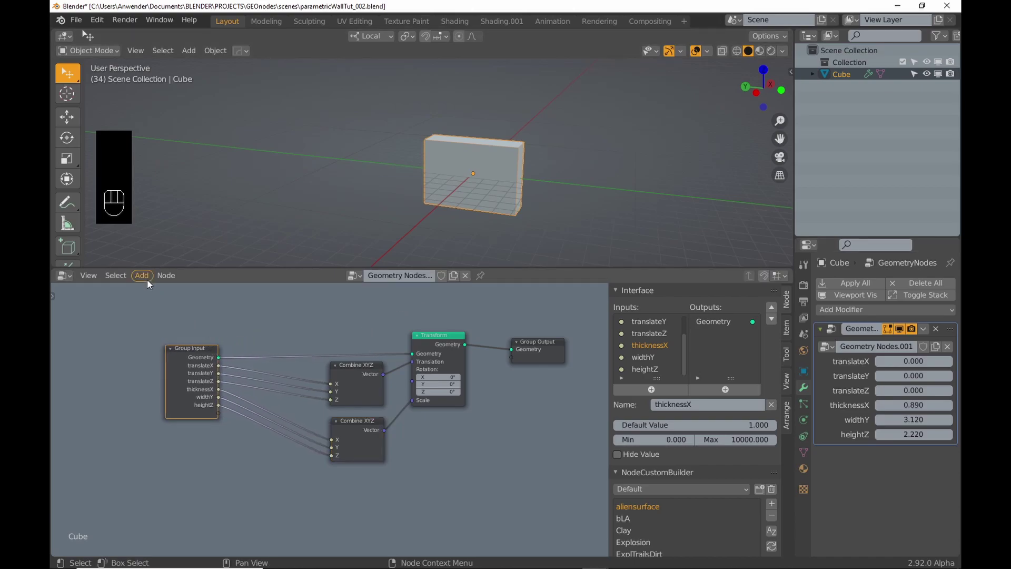
left_click(143, 275)
mouse_move(168, 377)
left_click(232, 428)
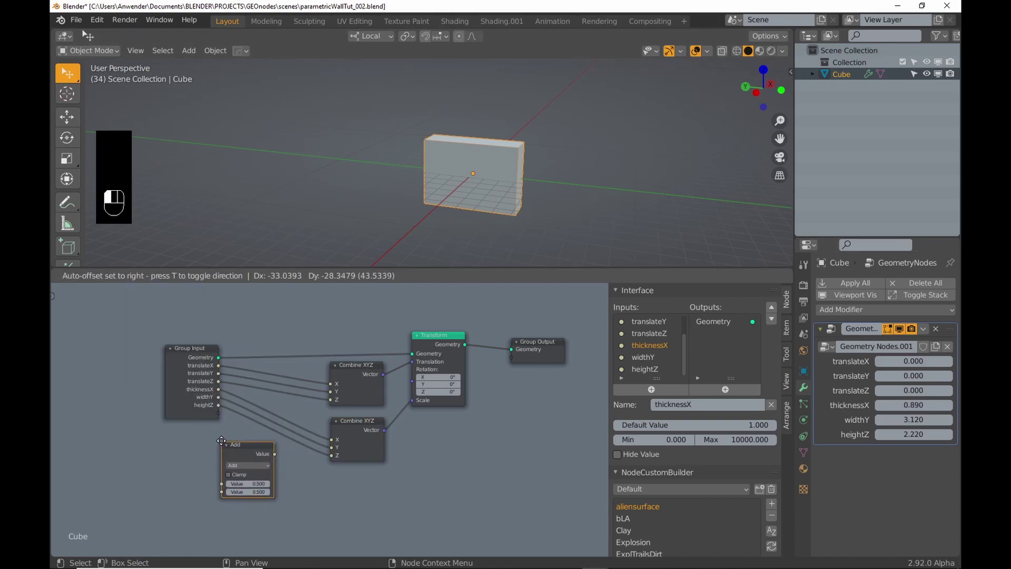
left_click(223, 440)
left_click_drag(190, 363, 171, 366)
middle_click_drag(336, 413, 392, 389)
scroll(390, 400, "up", 4)
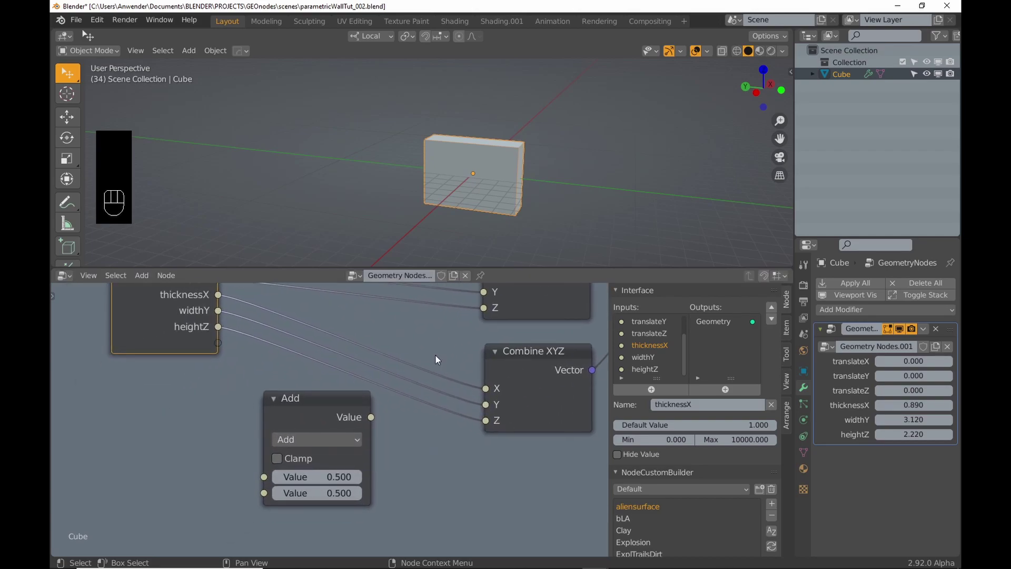
- View the wall from the left side and set the Add node's first value to 0
key("ctrl+KP_3")
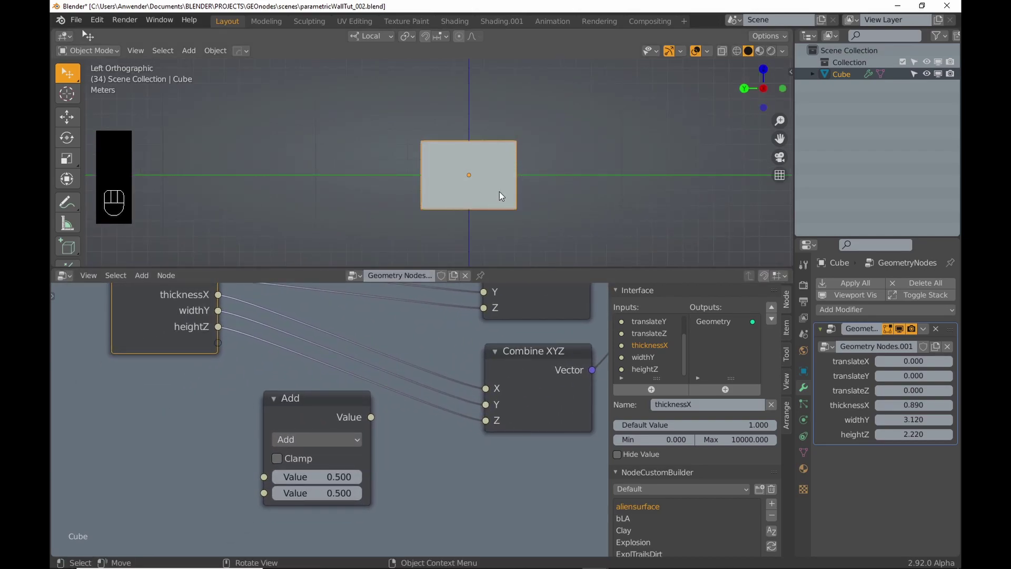
left_click(340, 476)
type("0")
key("Return")
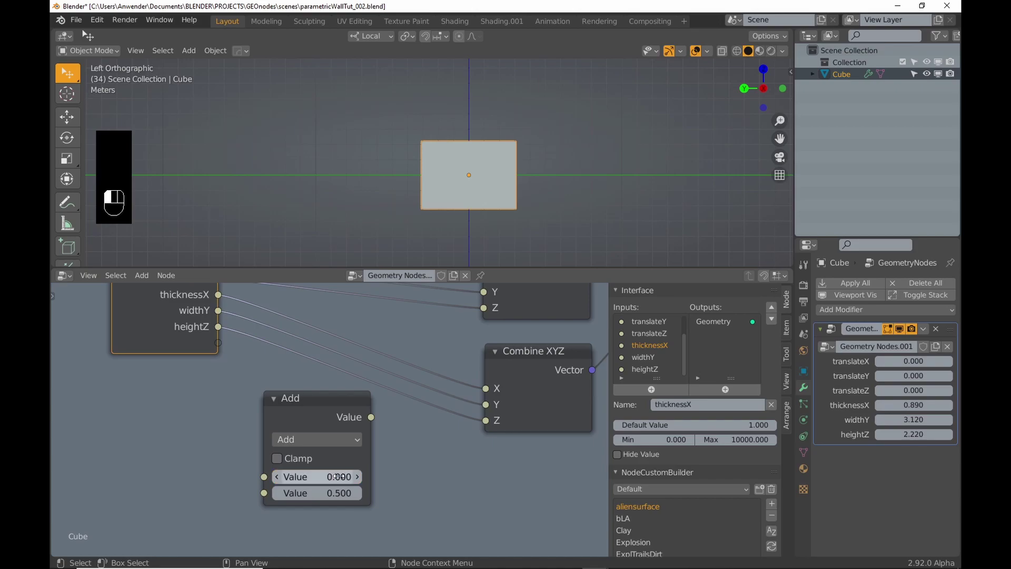
- Route heightZ through the Add node into the translation Combine XYZ's Z and set heightZ to about 1.94
left_click_drag(369, 397, 392, 395)
left_click_drag(218, 327, 284, 491)
scroll(370, 367, "down", 2)
middle_click_drag(369, 367, 341, 403)
left_click_drag(359, 439, 432, 356)
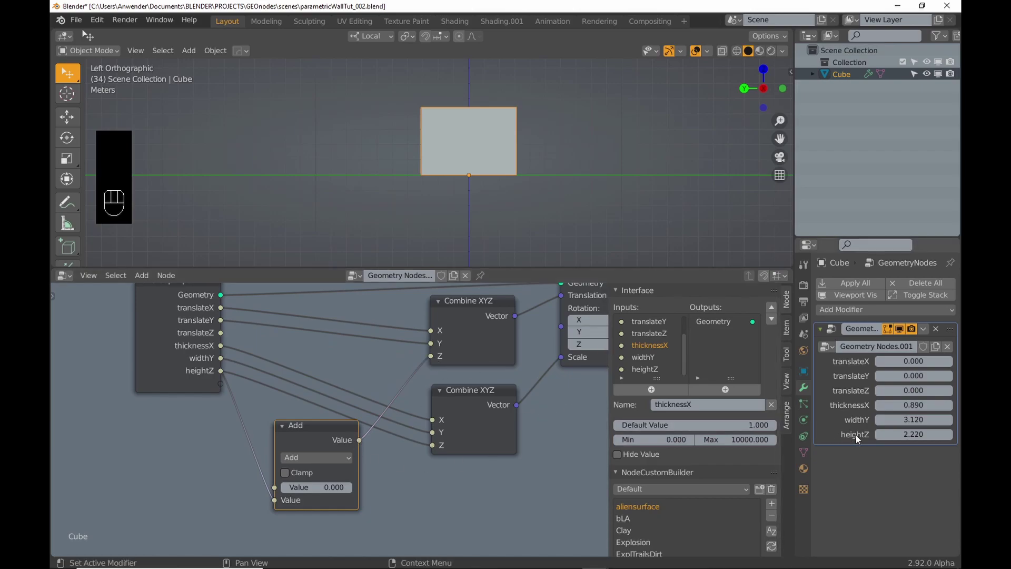
mouse_move(914, 434)
left_mouse_down()
mouse_move(943, 434)
mouse_move(902, 434)
left_mouse_up()
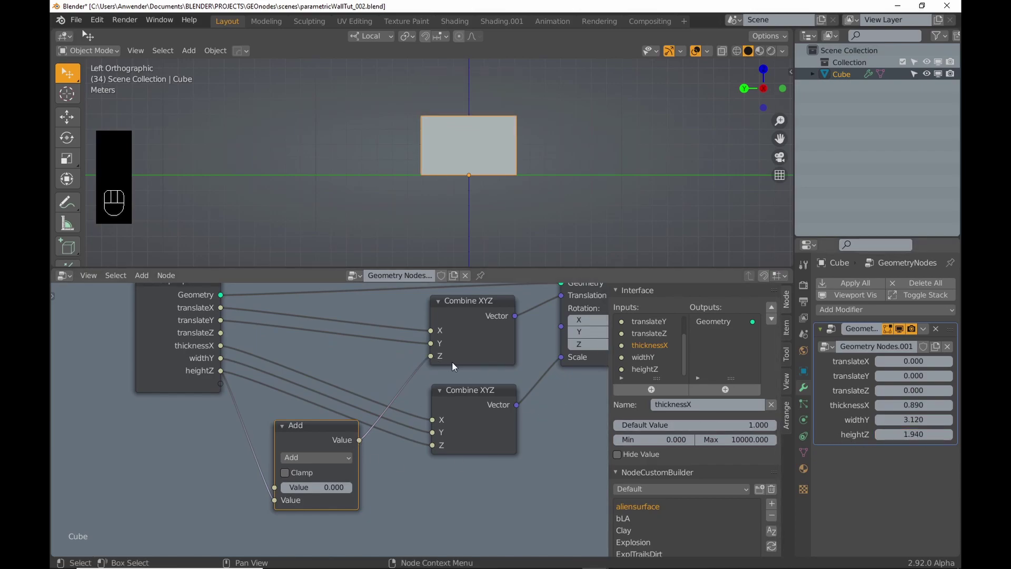
- Duplicate the wall's Transform node and place the copy below the link to Group Output
scroll(530, 371, "down", 3)
middle_click_drag(585, 361, 448, 413, "shift")
scroll(504, 412, "down", 2)
middle_click_drag(530, 405, 486, 399, "shift")
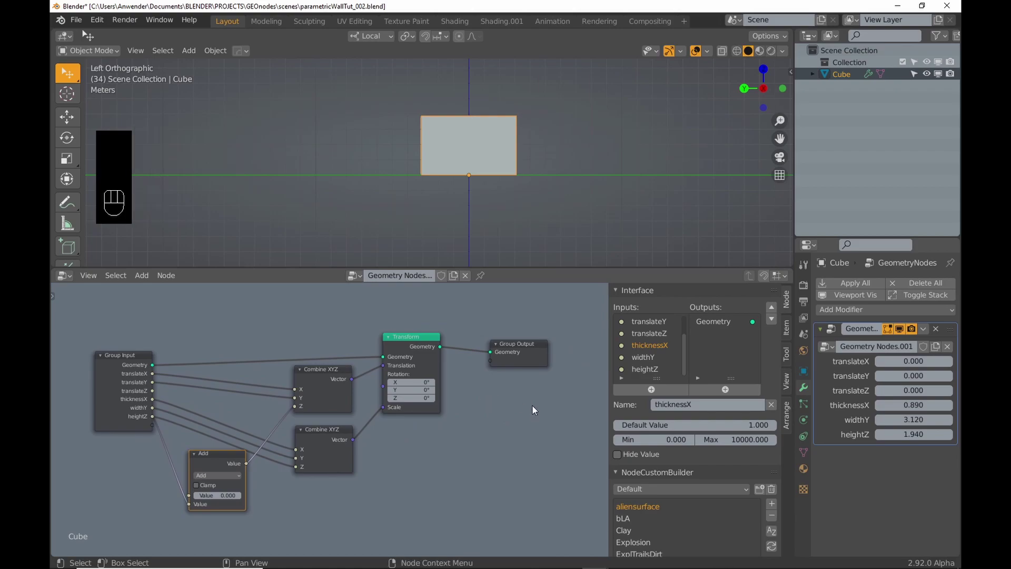
key("n")
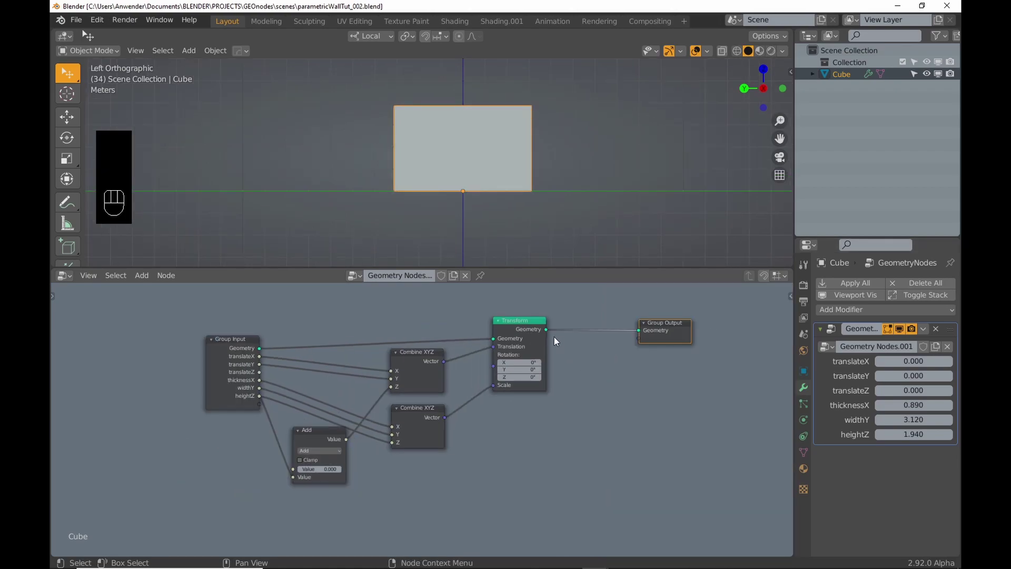
key("shift+d")
left_click(603, 365)
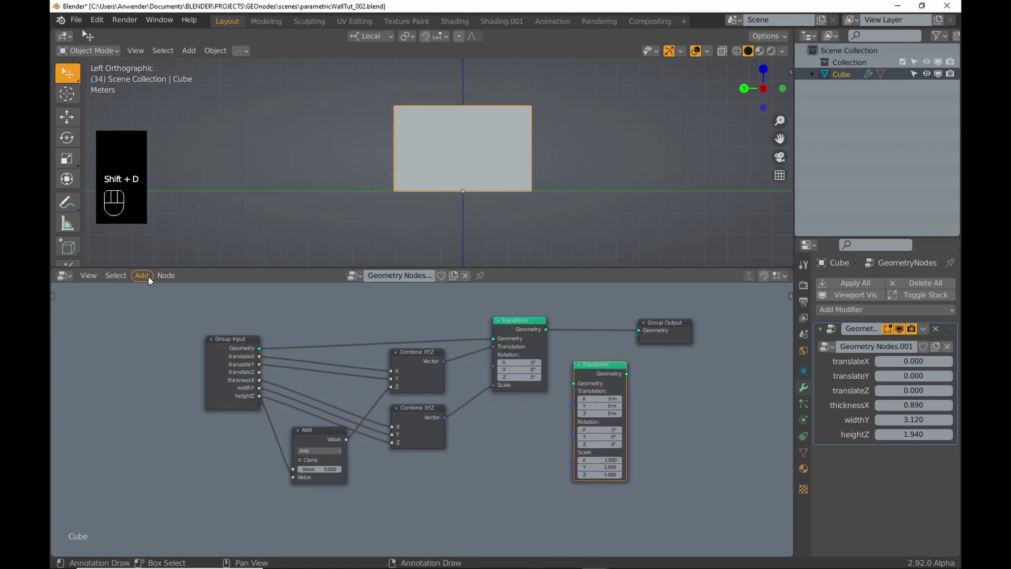
- Insert a Boolean node between the wall's Transform node and Group Output
left_click(142, 275)
mouse_move(158, 329)
left_click(237, 331)
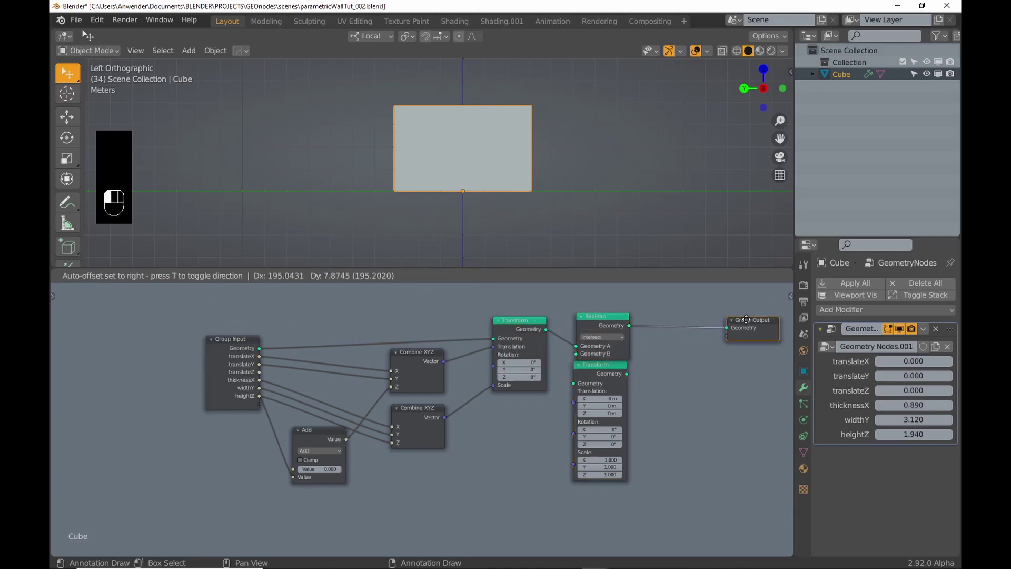
left_click(680, 317)
- Feed the input geometry through the duplicated Transform into the Boolean's Geometry B and set the operation to Difference
middle_click_drag(244, 355, 188, 359)
left_click_drag(203, 351, 593, 354)
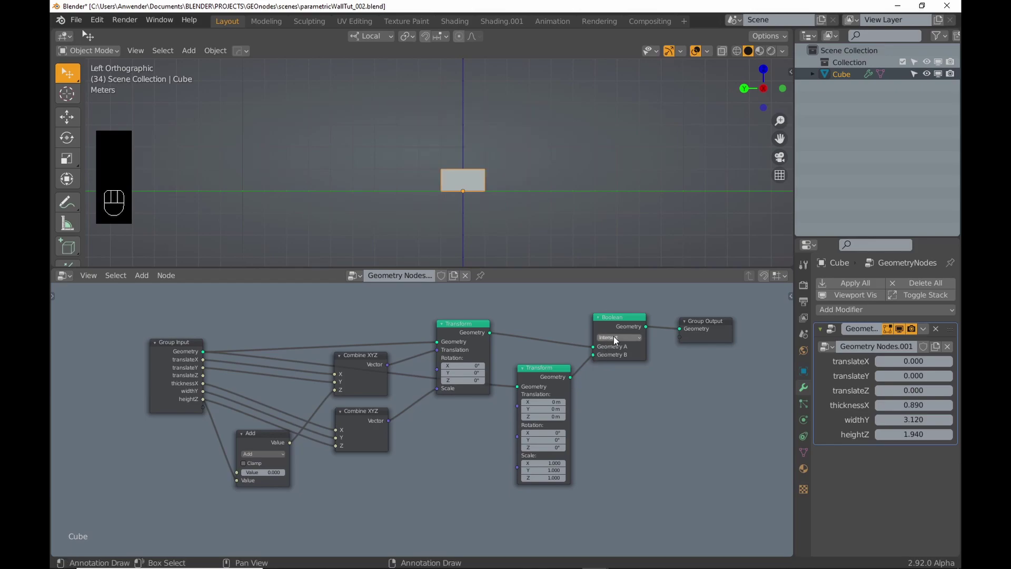
left_click(614, 337)
left_click(616, 363)
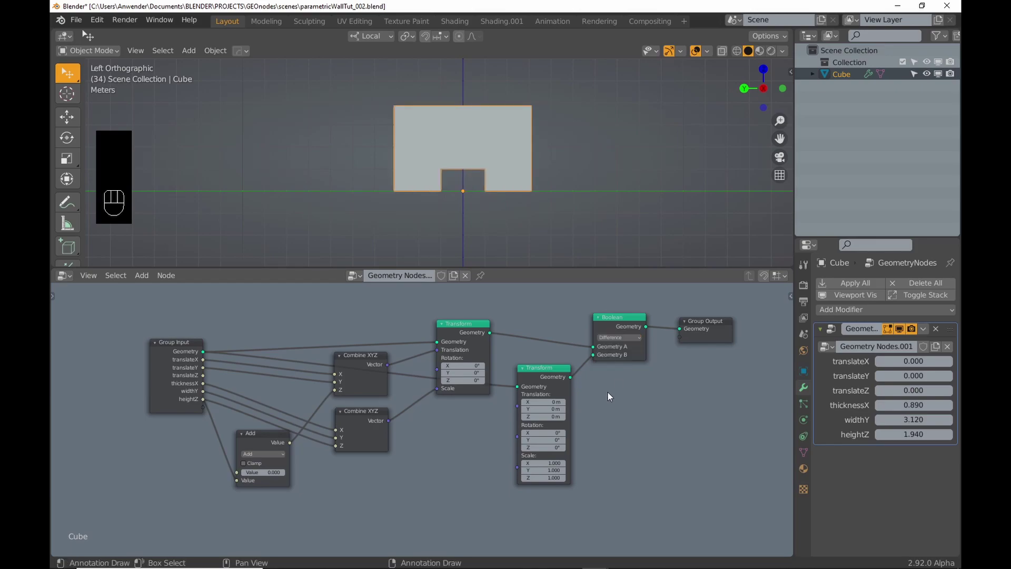
- Connect the translation Combine XYZ vector to the duplicated Transform's Translation so the opening is centred in the wall
left_click_drag(388, 364, 517, 406)
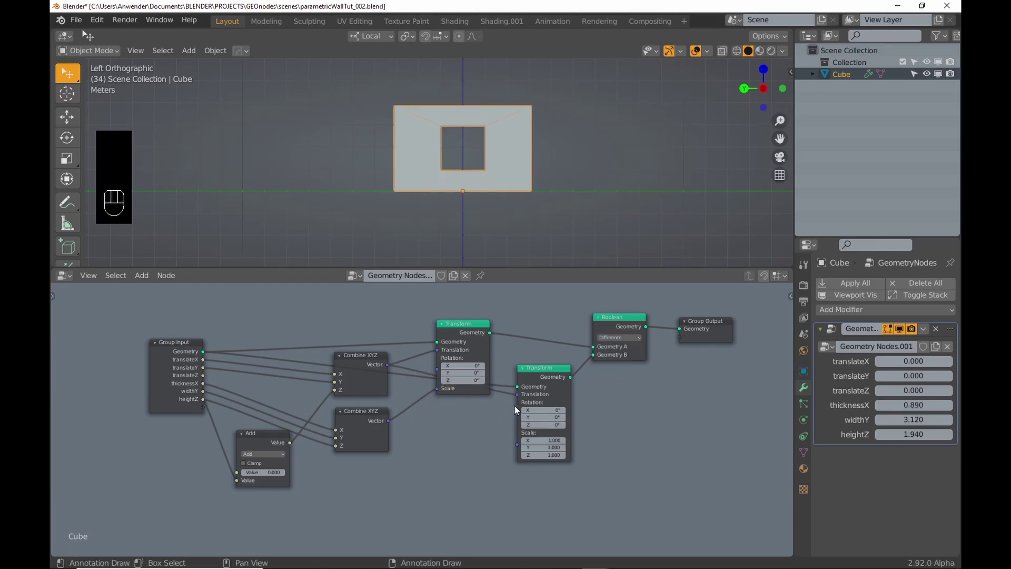
mouse_move(473, 422)
middle_mouse_down()
mouse_move(491, 404)
mouse_move(464, 423)
middle_mouse_up()
scroll(491, 404, "up", 2)
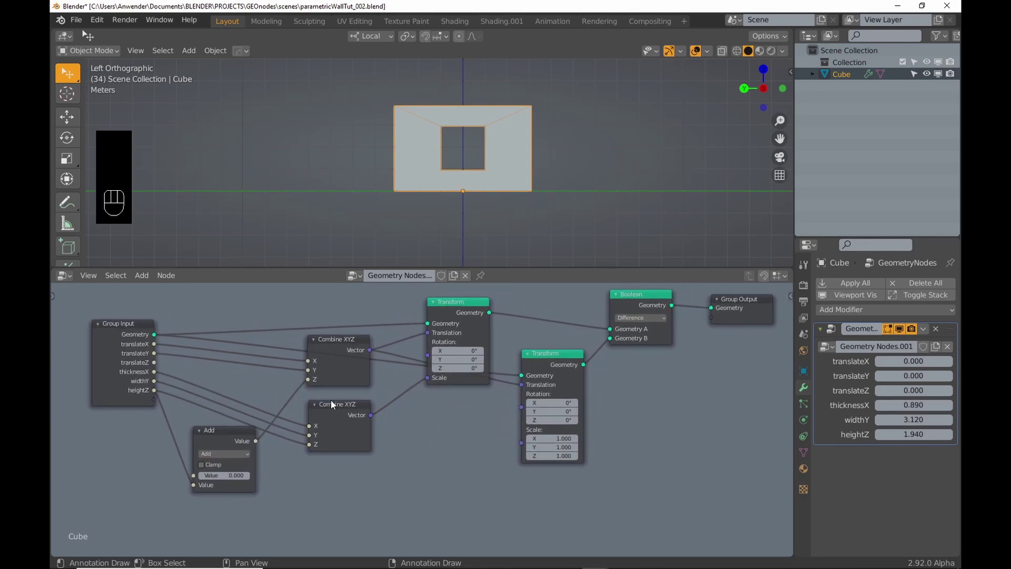
- Duplicate the scale Combine XYZ node and connect the copy's vector to the second Transform's Scale
left_click(330, 406)
key("shift+d")
left_click(456, 440)
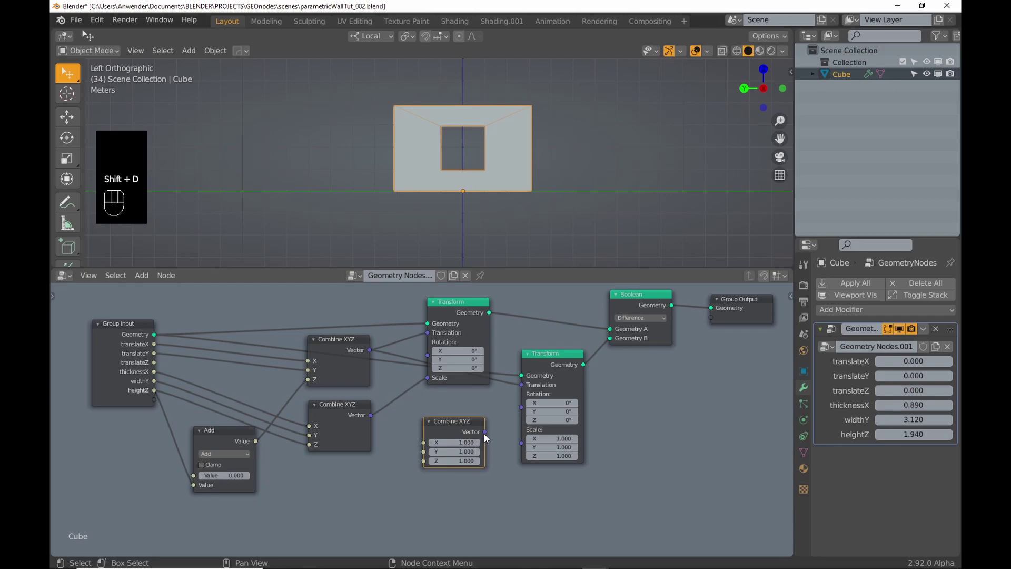
left_click_drag(485, 433, 521, 443)
middle_click_drag(452, 488, 482, 478)
scroll(474, 475, "up", 1)
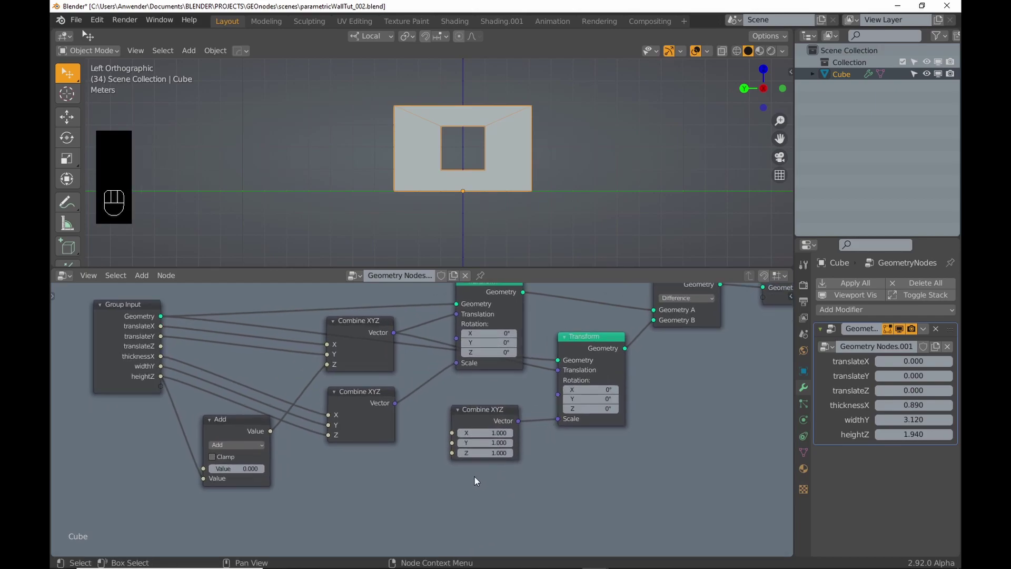
- Connect thicknessX to the new Combine XYZ's X and expose its Y value as a new group input
left_click_drag(161, 356, 161, 386)
middle_click_drag(489, 417, 447, 432)
scroll(447, 432, "down", 2)
- Add a Math node set to Multiply that takes the new Y input and drives the window Combine XYZ's Z
left_click(141, 276)
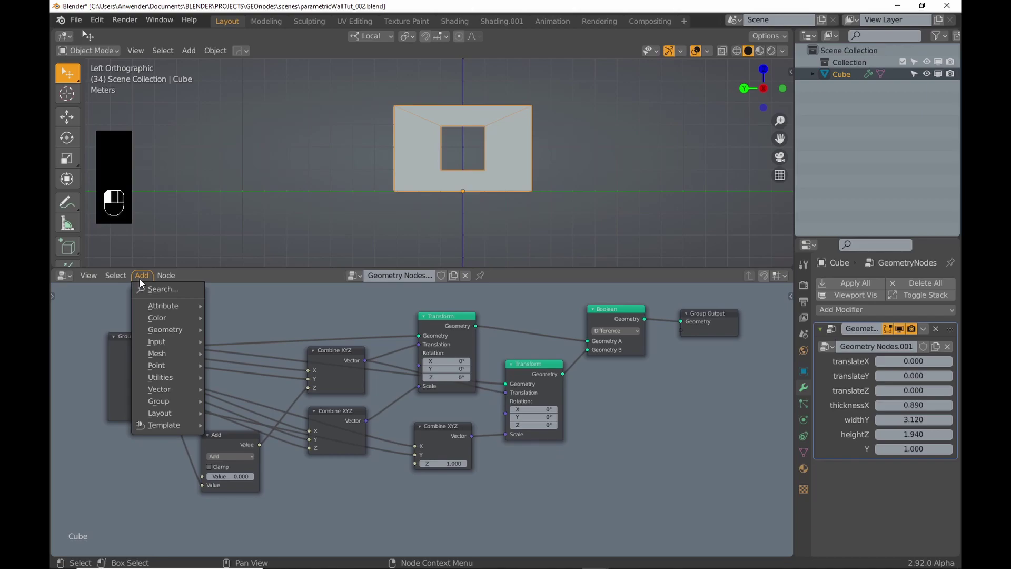
mouse_move(171, 380)
left_click(244, 429)
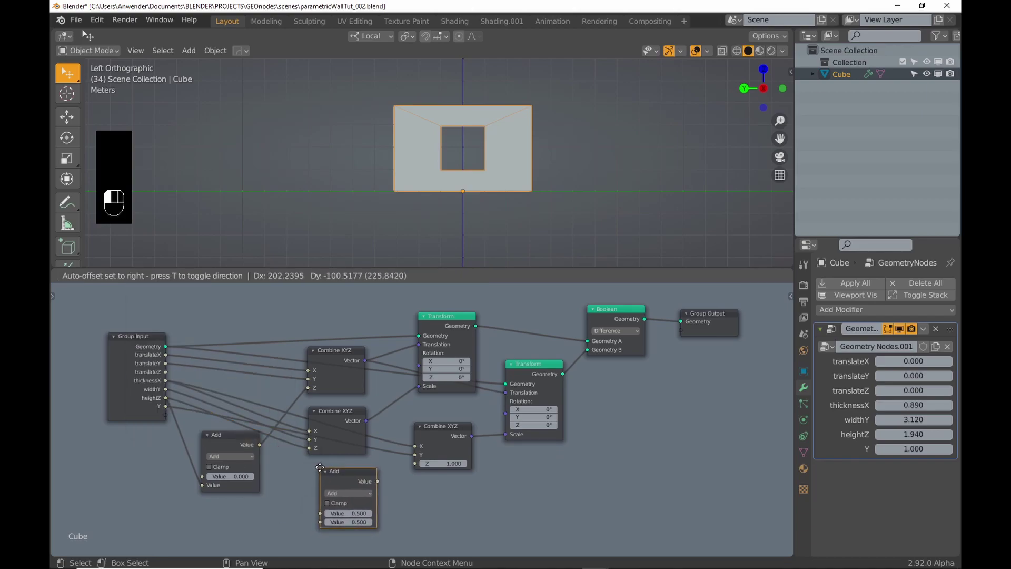
left_click(345, 490)
left_click_drag(166, 406, 320, 513)
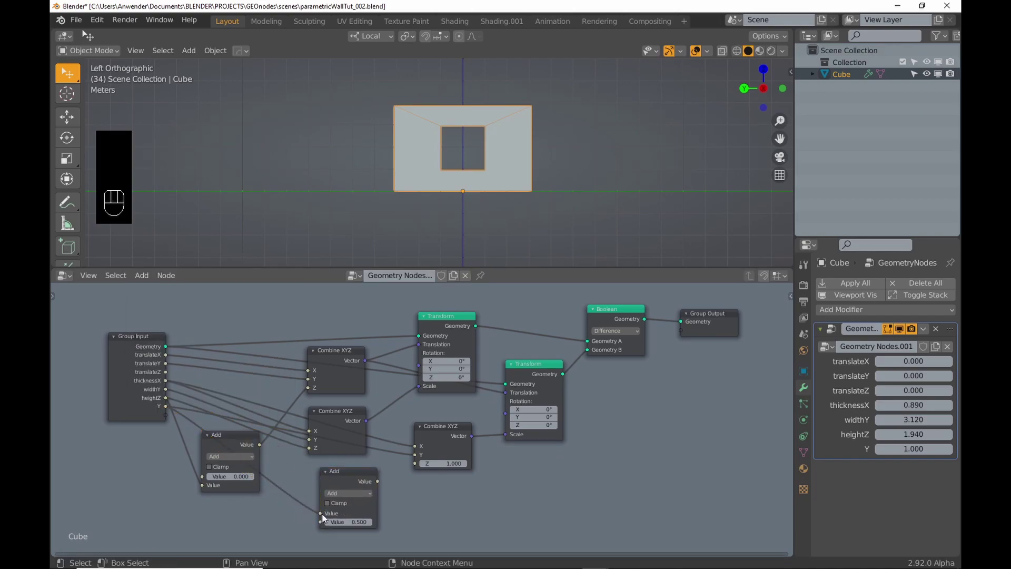
left_click(348, 493)
left_click(351, 427)
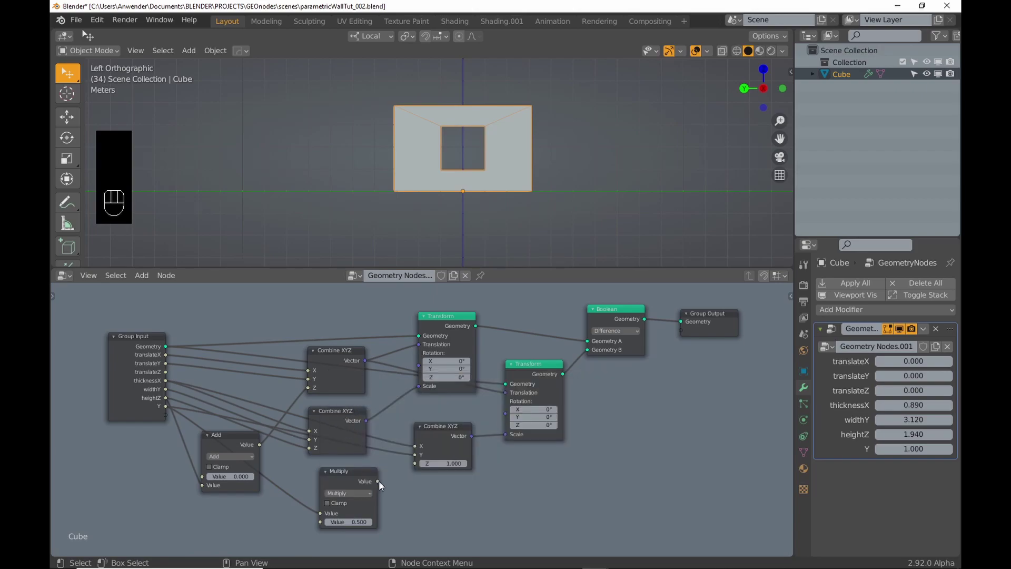
left_click_drag(378, 481, 419, 463)
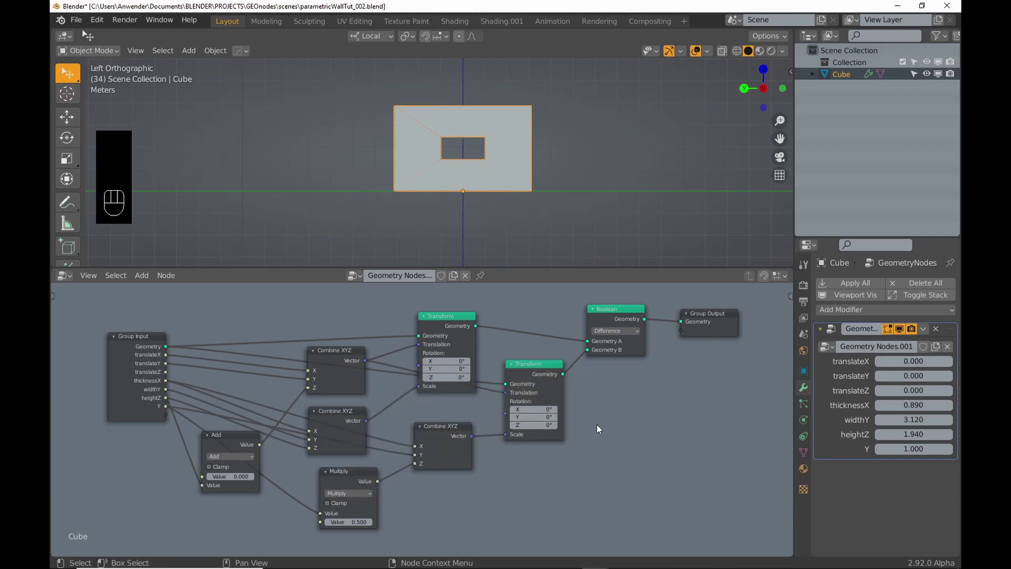
- Rename the group's new Y input as WindowSizeY
key("n")
left_click(635, 369)
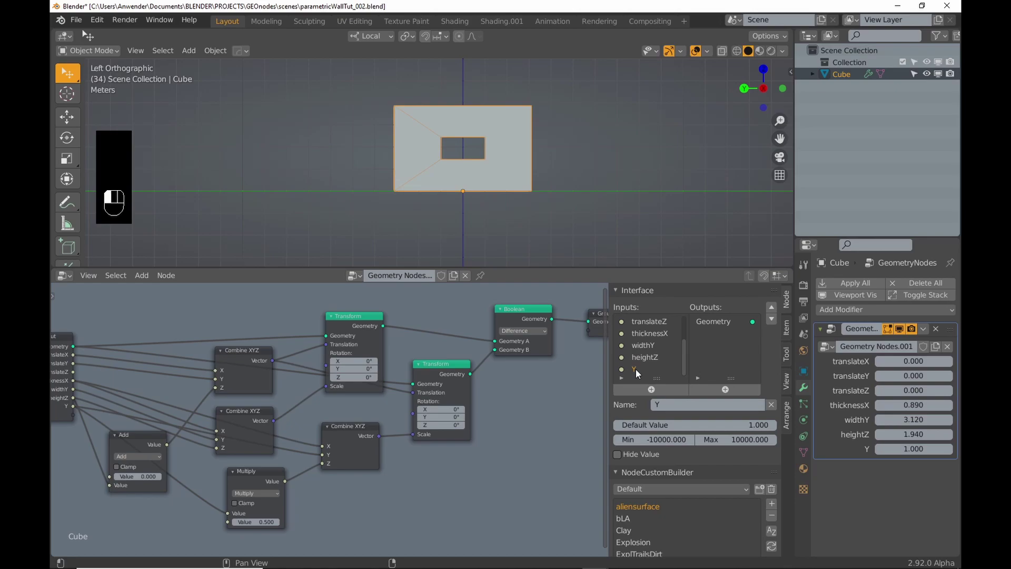
left_click(655, 404)
type("WinYdow")
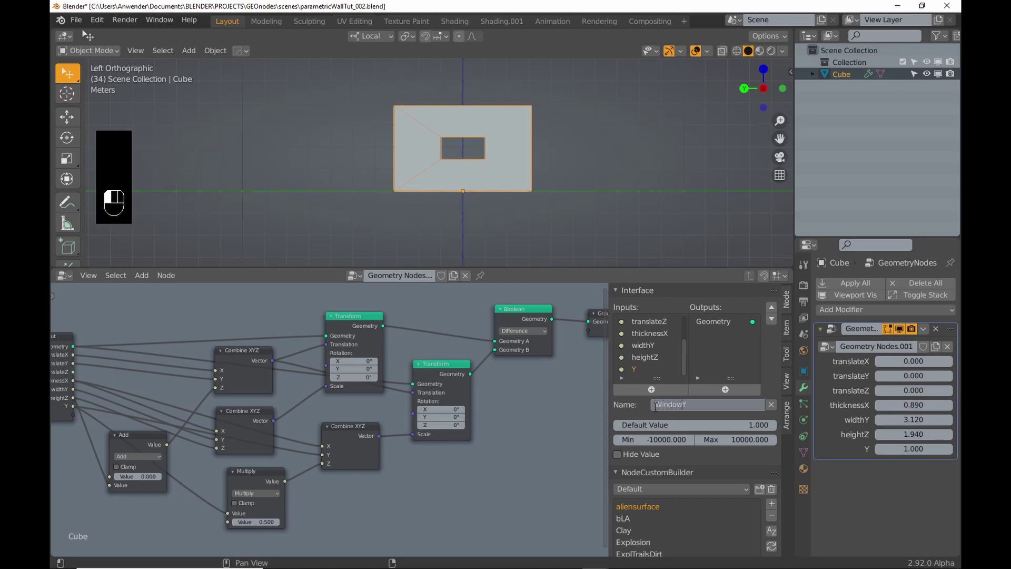
type("Size")
key("Return")
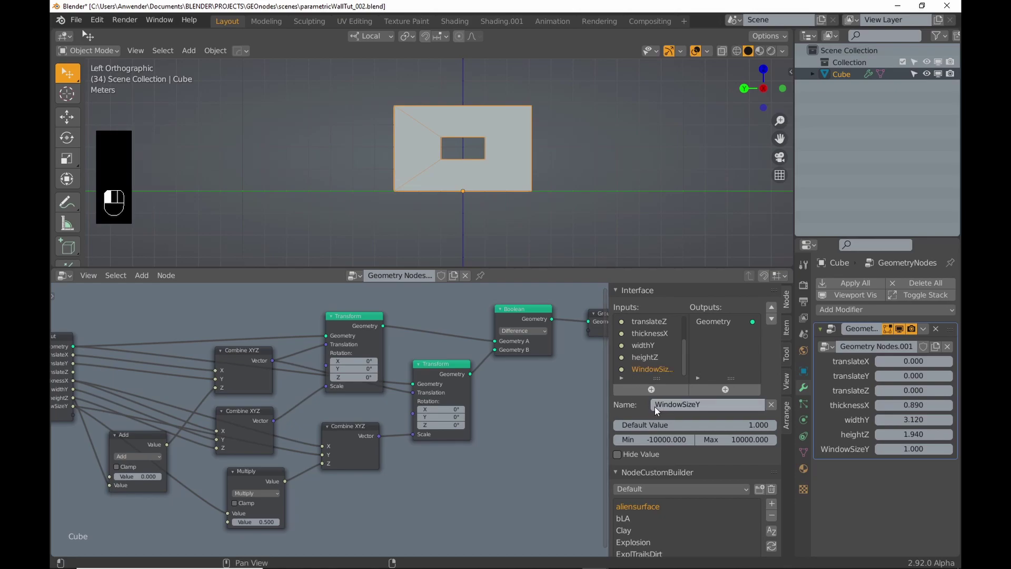
- Set the minimum value of the WindowSizeY input to 0 and hide the node editor's sidebar
left_click(662, 441)
type("0")
key("Return")
middle_click_drag(504, 394, 544, 399)
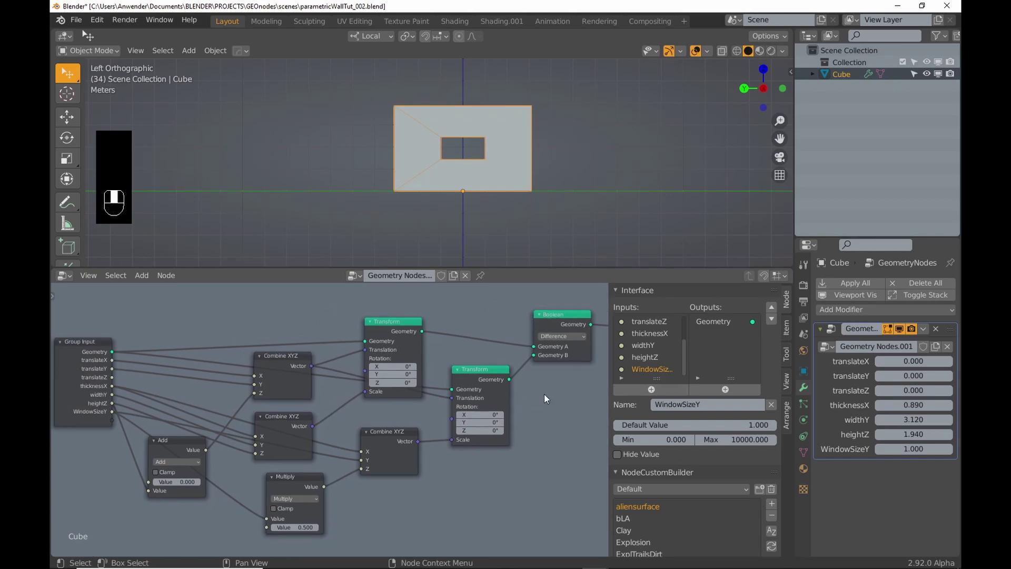
key("n")
middle_click_drag(665, 392, 654, 392)
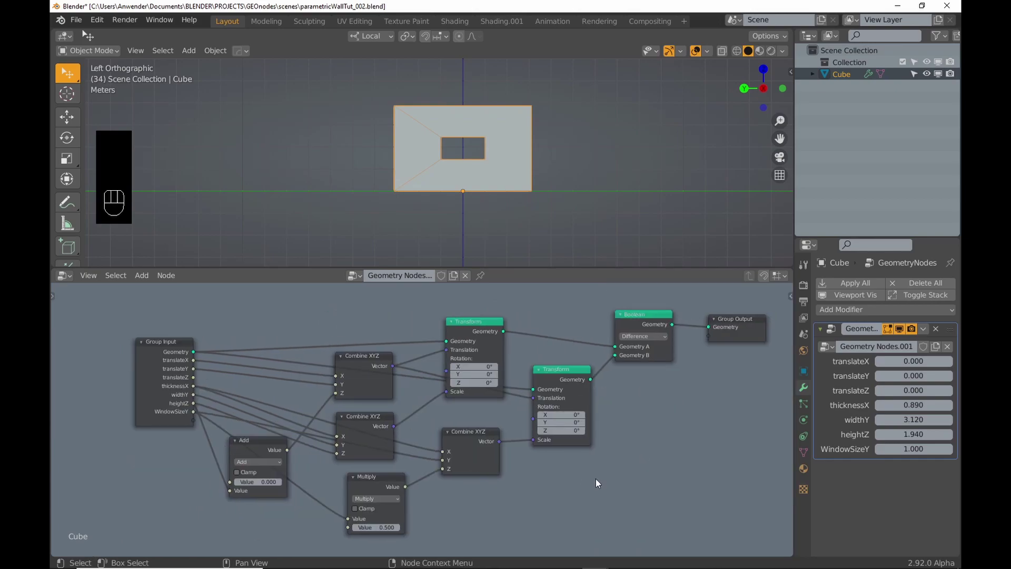
- Tune the Multiply value to 1.200 and set WindowSizeY to about 0.57, widthY to about 3.25 and heightZ to about 2.32
left_click_drag(914, 449, 938, 448)
middle_click_drag(476, 465, 519, 433)
left_click_drag(419, 495, 457, 495)
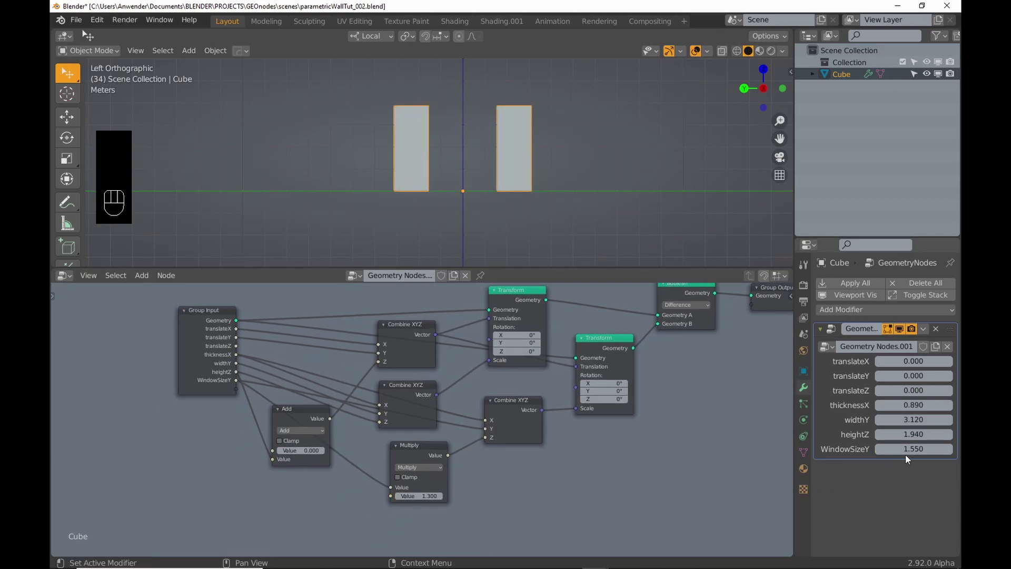
left_click_drag(907, 453, 874, 452)
scroll(427, 476, "up", 2)
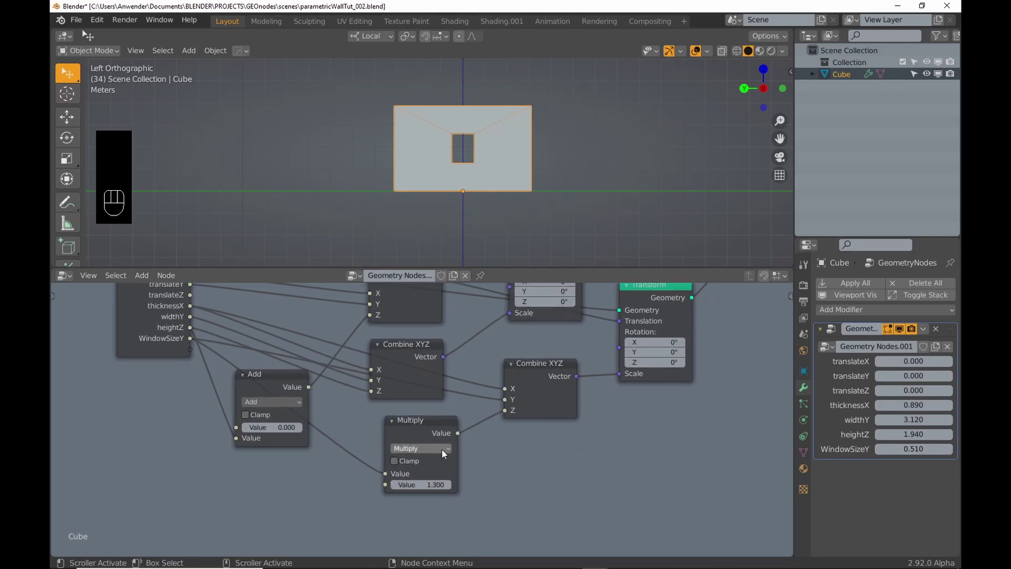
mouse_move(439, 484)
left_mouse_down("shift")
mouse_move(422, 483)
mouse_move(432, 483)
left_mouse_up("shift")
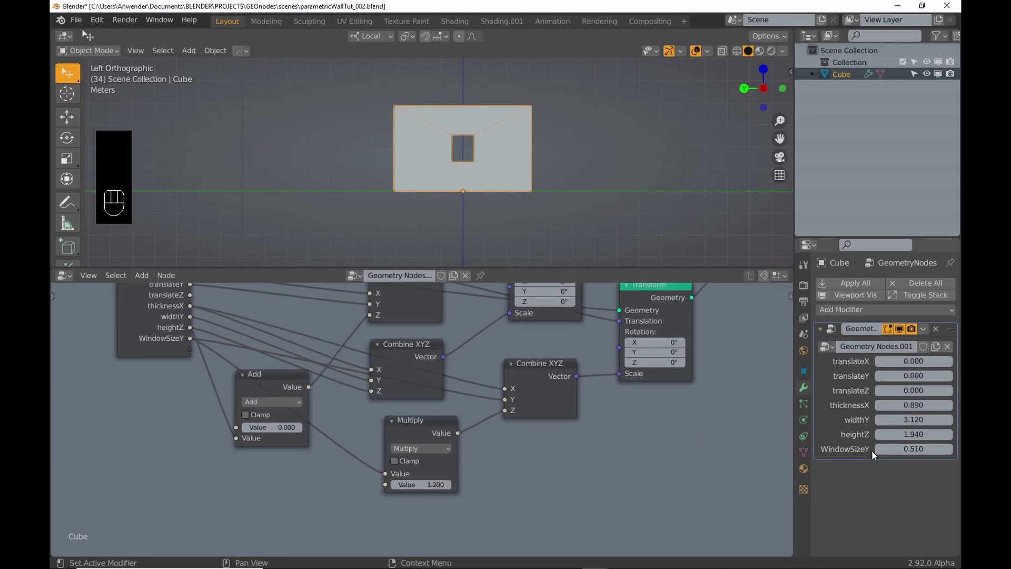
left_click_drag(876, 450, 898, 420)
left_click_drag(891, 434, 901, 434)
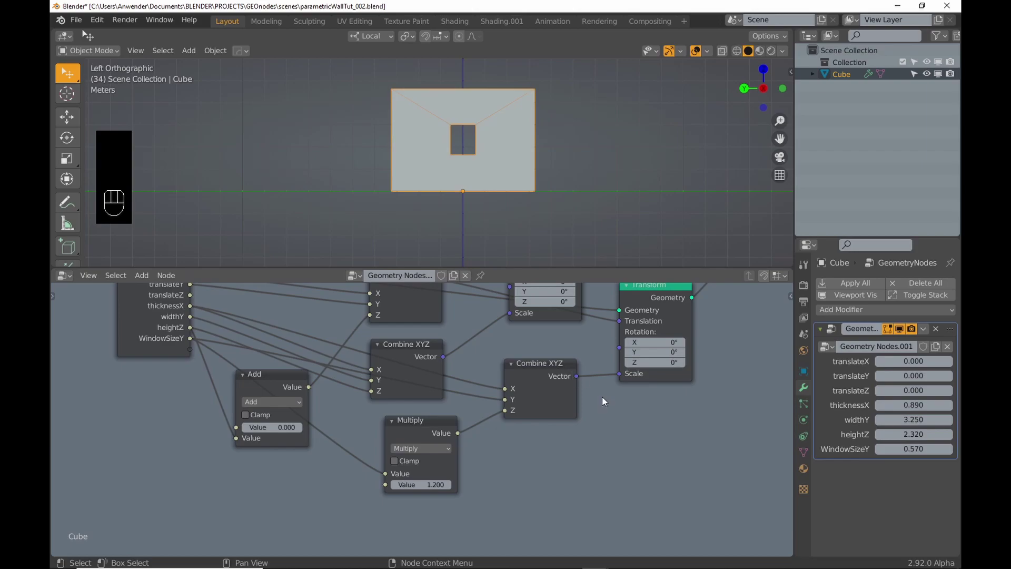
- Move Group Output farther from the Boolean node and place a duplicate of the window's Transform between them
scroll(658, 397, "down", 3)
middle_click_drag(730, 377, 562, 405)
left_click_drag(591, 340, 724, 341)
left_click(449, 381)
key("shift+d")
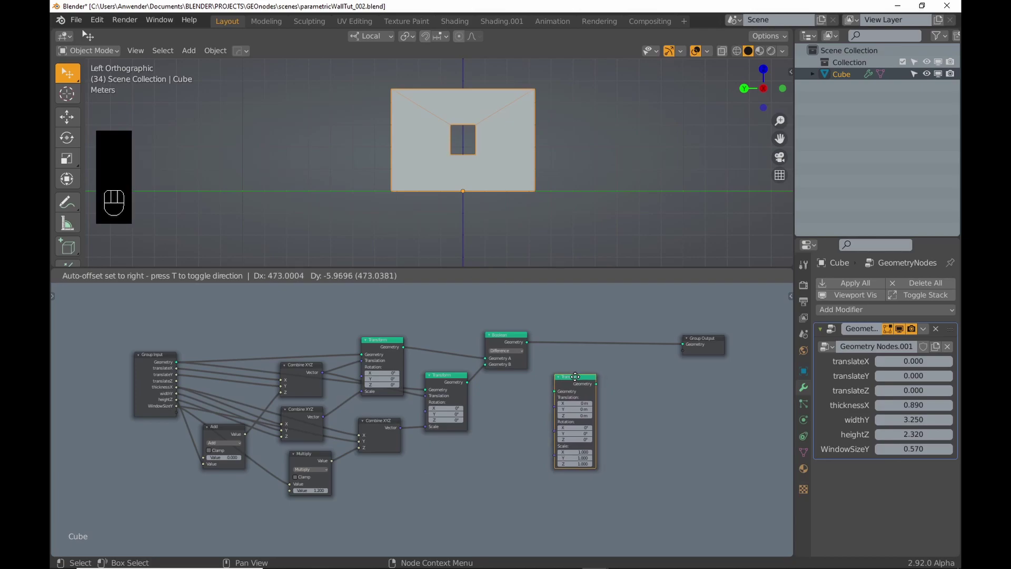
left_click(575, 377)
- Insert a Join Geometry node between the Boolean node and Group Output
left_click(141, 275)
mouse_move(170, 331)
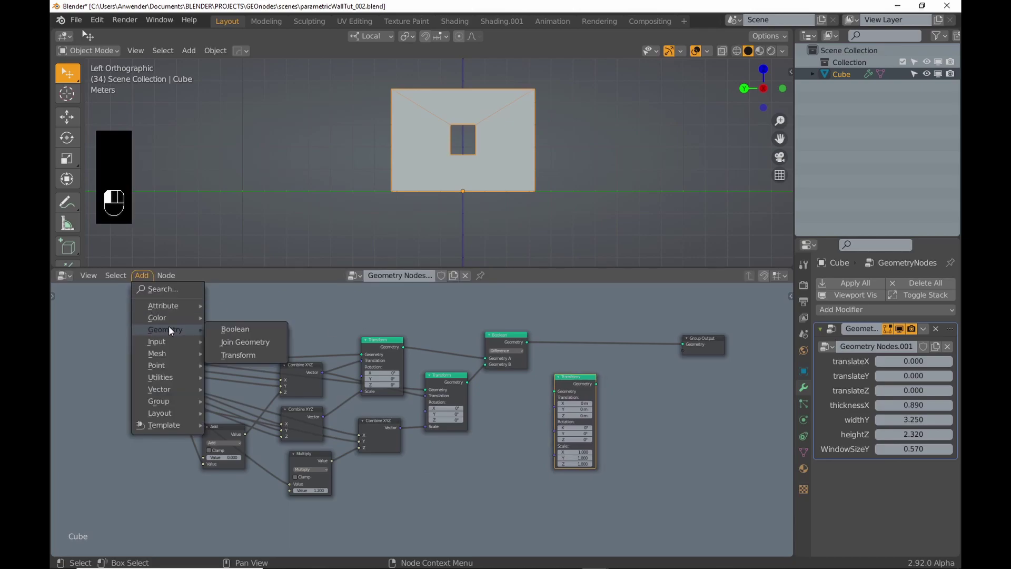
left_click(245, 342)
left_click(630, 344)
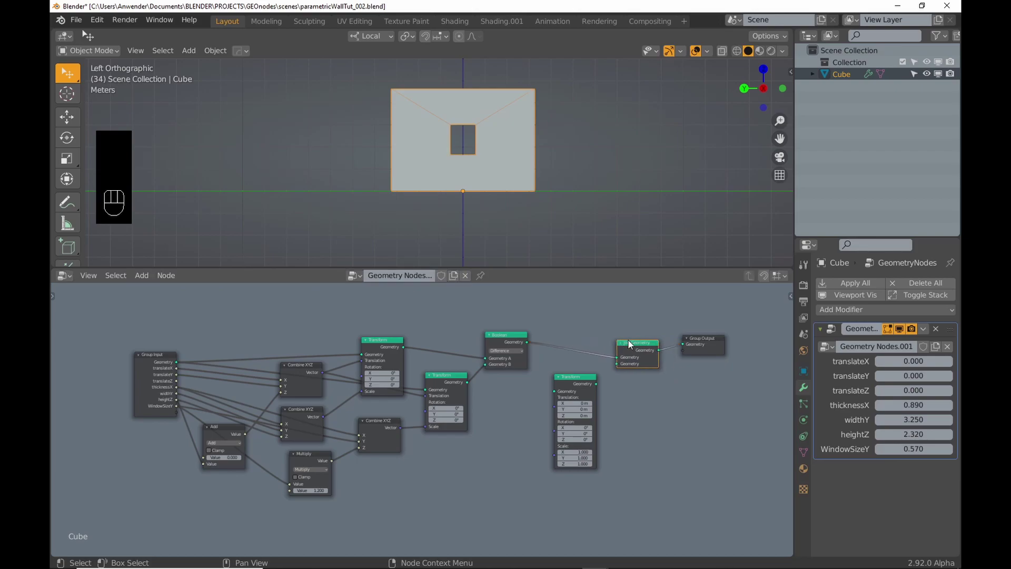
middle_click_drag(641, 400, 612, 400)
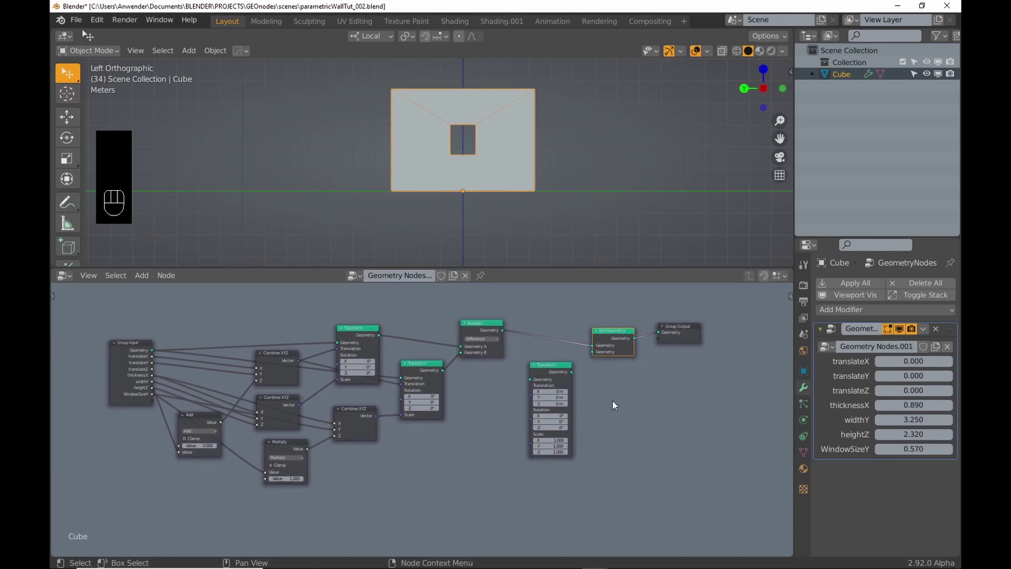
- Link Group Input's Geometry to the duplicated Transform's Geometry input and connect its Translation input
left_click_drag(152, 349, 529, 379)
middle_click_drag(501, 387, 484, 391)
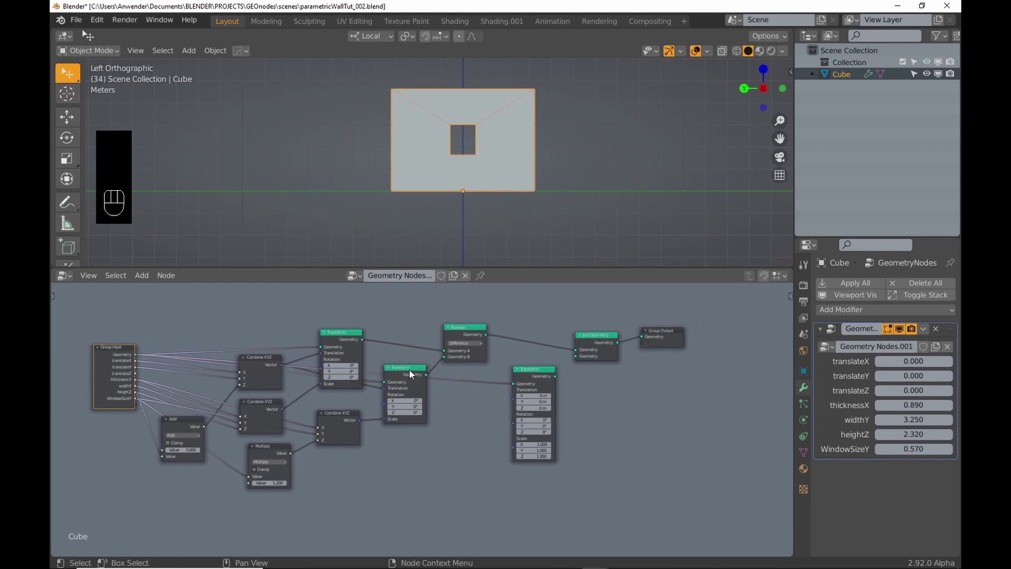
scroll(426, 380, "up", 2)
left_click_drag(426, 364, 527, 391)
middle_click_drag(460, 433, 490, 423)
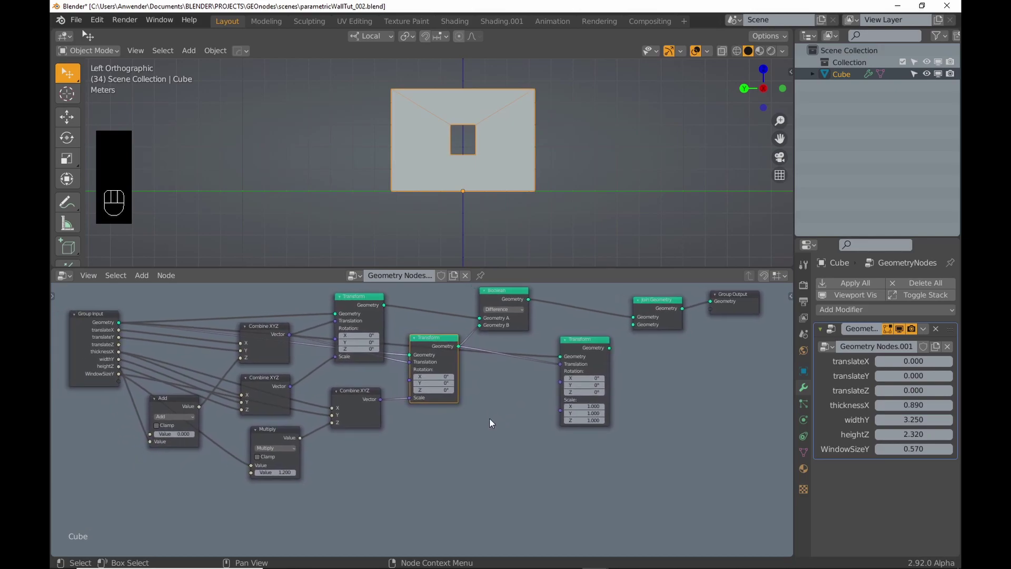
- Duplicate the Combine XYZ node that scales the window, place it before the new Transform and link its Vector to Scale
left_click(358, 397)
key("shift+d")
left_click(540, 429)
scroll(659, 459, "down", 2)
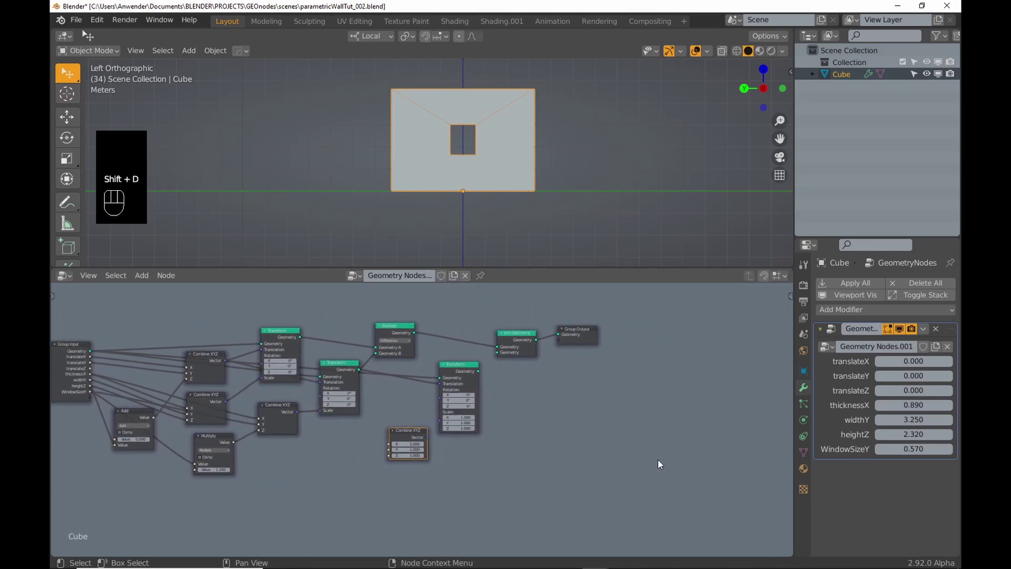
left_click_drag(408, 431, 495, 406)
scroll(474, 426, "up", 1)
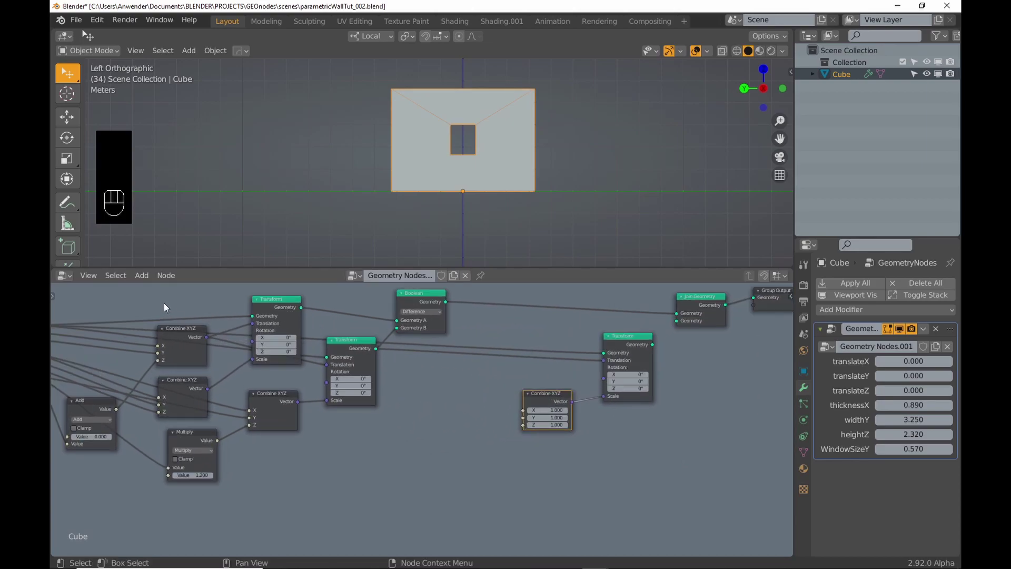
- Add a Separate XYZ node before the duplicated Combine XYZ and link its X, Y and Z outputs to the matching inputs
left_click(141, 275)
mouse_move(164, 377)
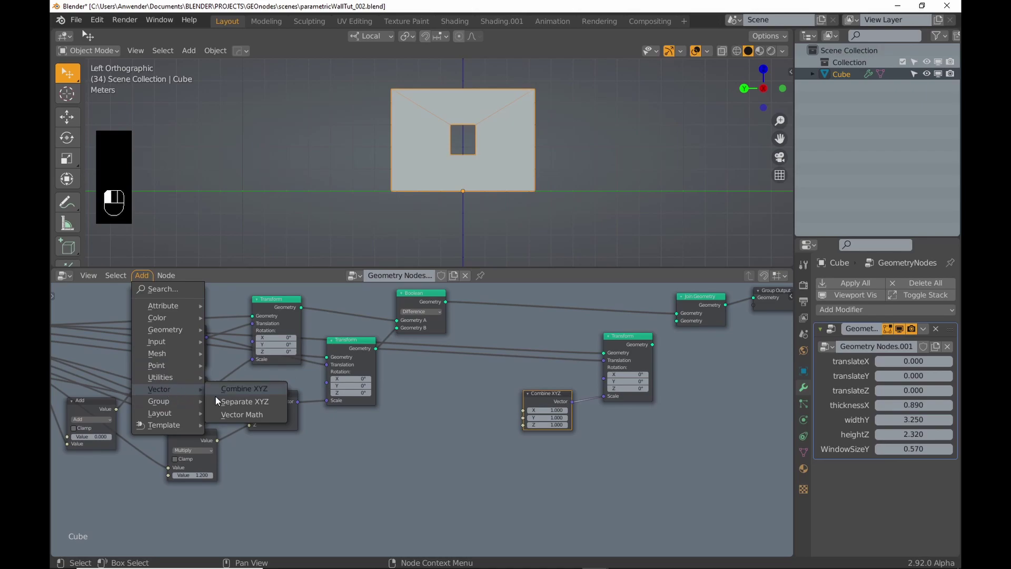
left_click(222, 402)
left_click(410, 395)
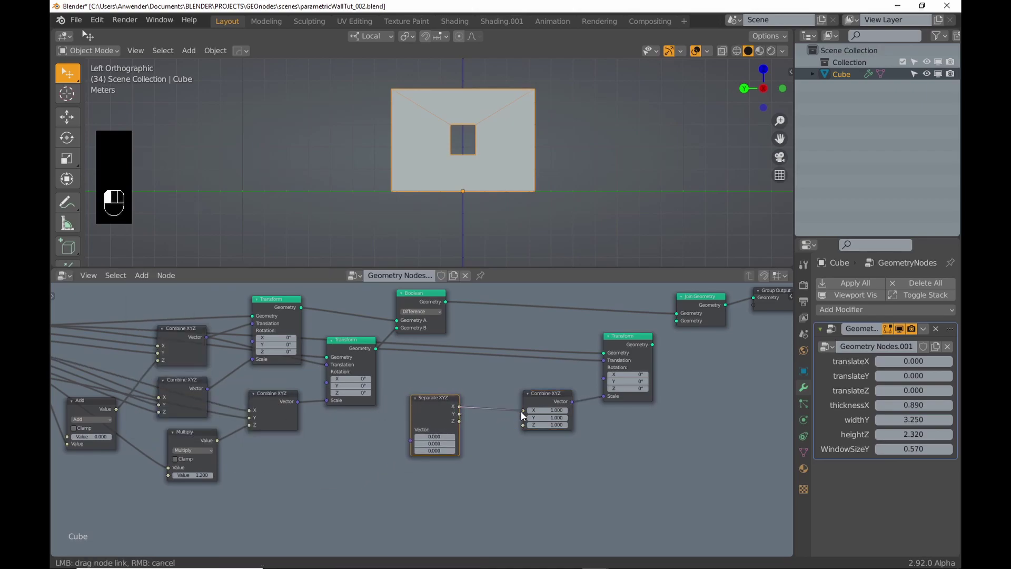
- Insert a Math node on the Y link between Separate XYZ and Combine XYZ, set to Multiply by 1.200
left_click(141, 274)
mouse_move(176, 372)
left_click(271, 428)
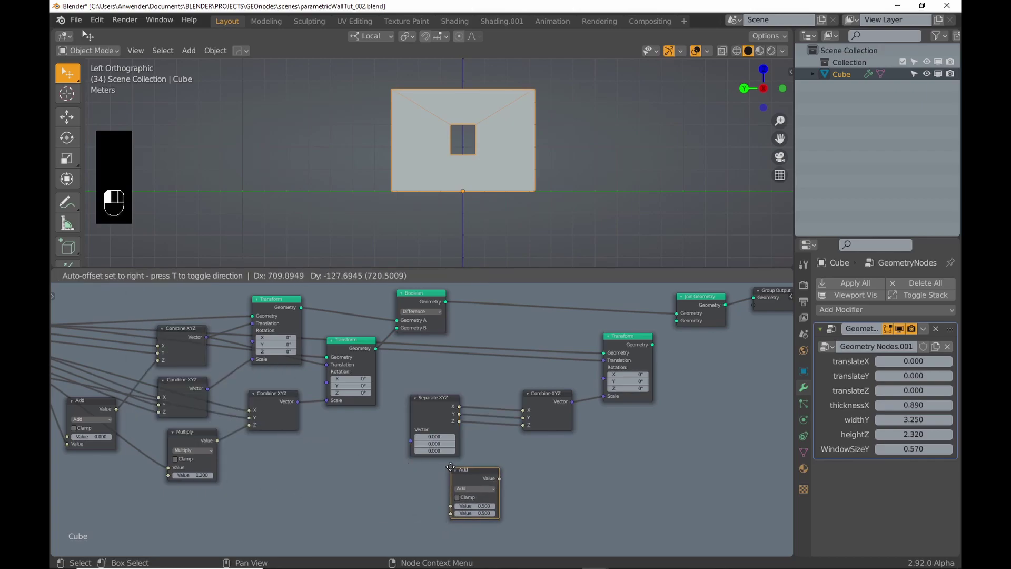
left_click(466, 430)
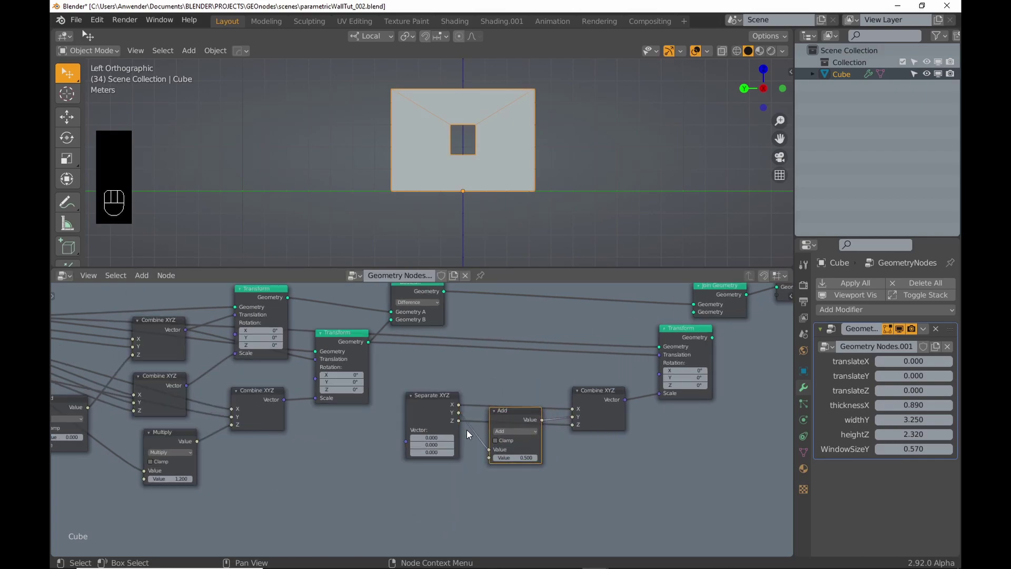
scroll(466, 430, "up", 1)
left_click(513, 432)
left_click(517, 475)
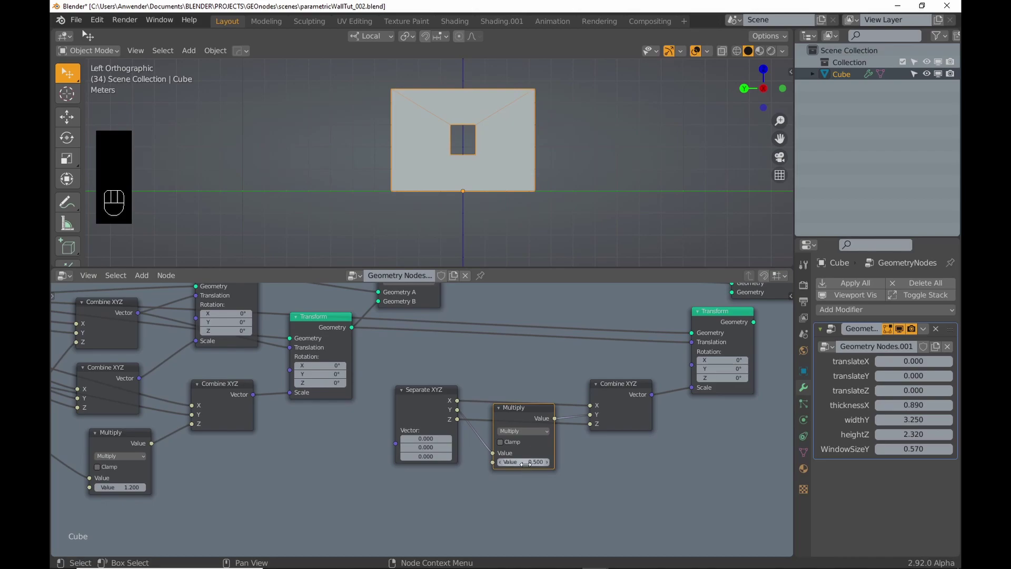
left_click(527, 463)
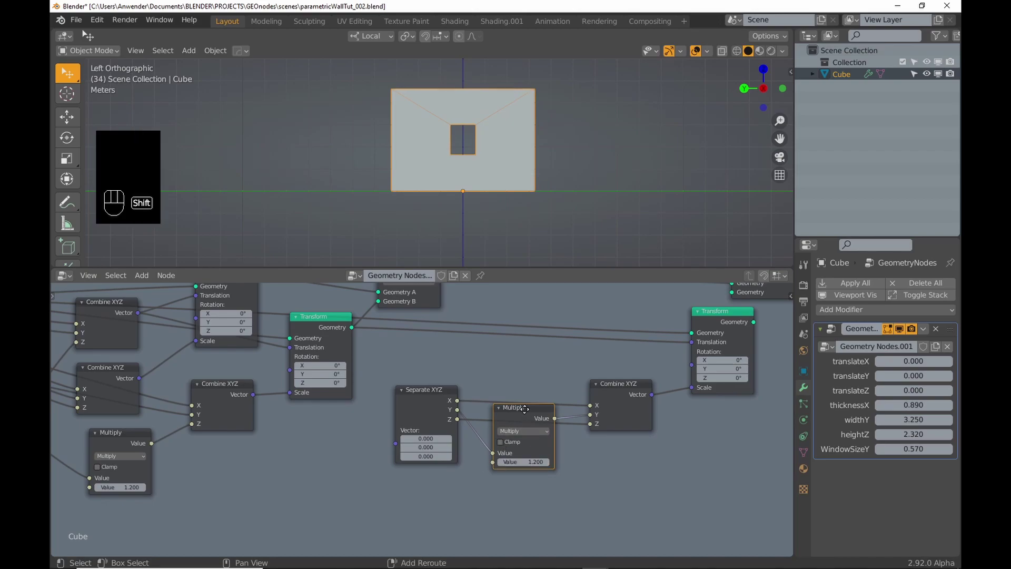
- Duplicate the 1.200 Multiply node onto the X and Z links and space out the Separate XYZ and Combine XYZ nodes around the stack
key("shift+d")
left_click(525, 341)
key("shift+d")
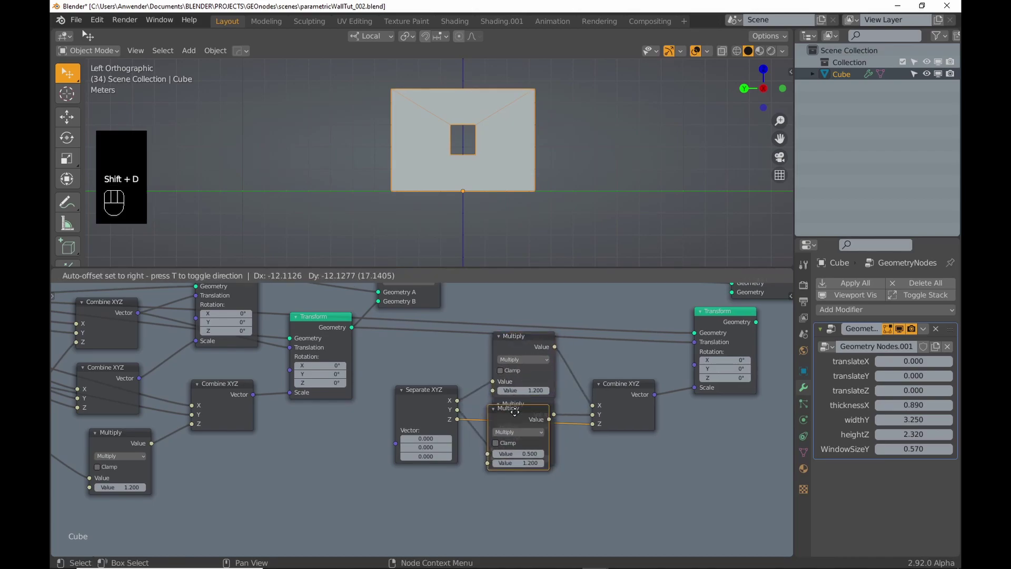
left_click(546, 476)
scroll(546, 476, "down", 1)
middle_click_drag(546, 476, 513, 467)
left_click_drag(575, 396, 568, 420)
left_click_drag(428, 401, 435, 413)
scroll(554, 478, "down", 1)
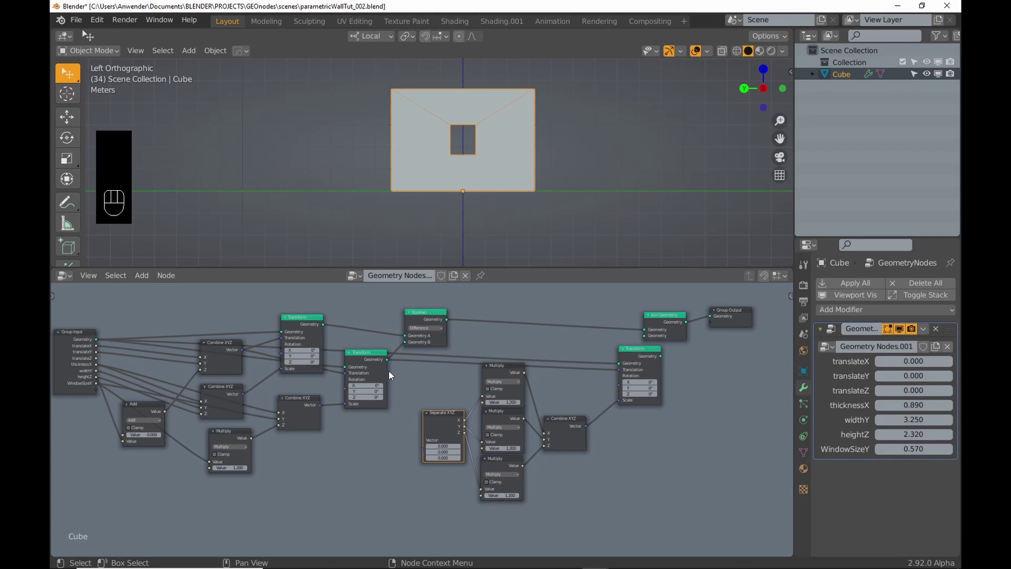
- Feed the window's scale vector into Separate XYZ and link the translation Combine XYZ to the new Transform's Translation
left_click_drag(319, 404, 419, 450)
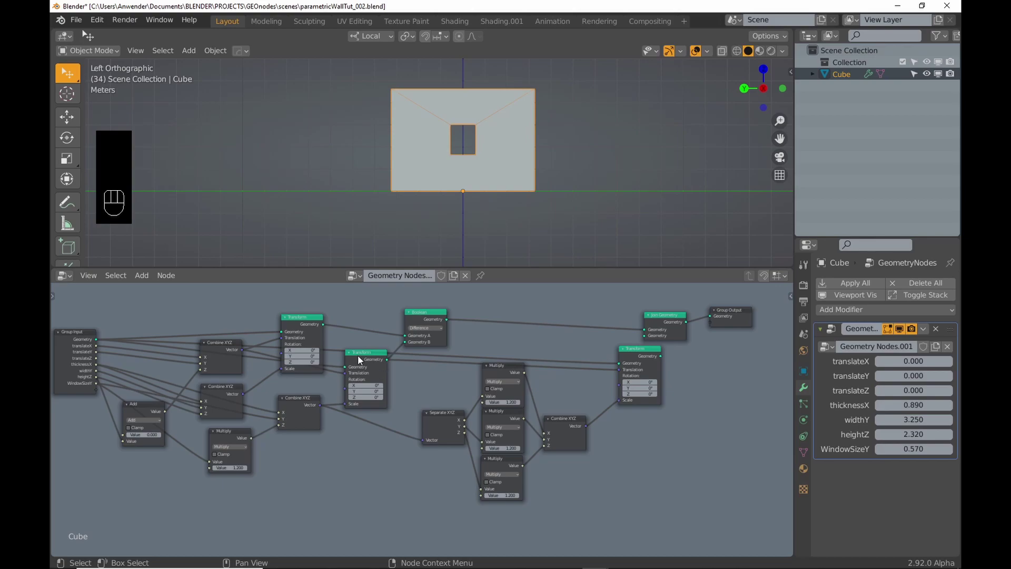
mouse_move(358, 355)
left_mouse_down()
mouse_move(372, 364)
mouse_move(361, 349)
left_mouse_up()
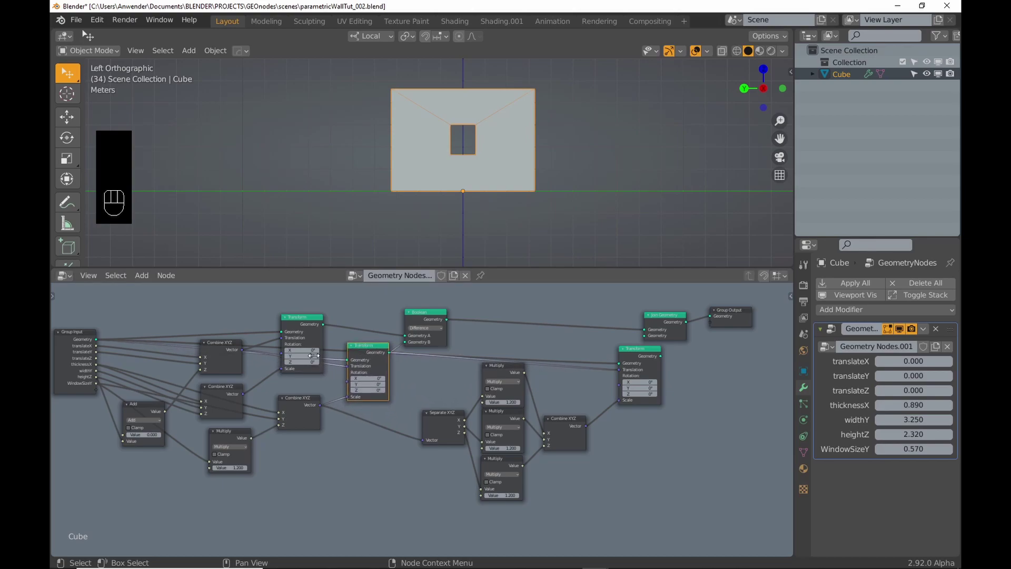
left_click_drag(243, 350, 532, 406)
mouse_move(644, 353)
left_mouse_down()
mouse_move(577, 296)
mouse_move(592, 326)
mouse_move(627, 354)
left_mouse_up()
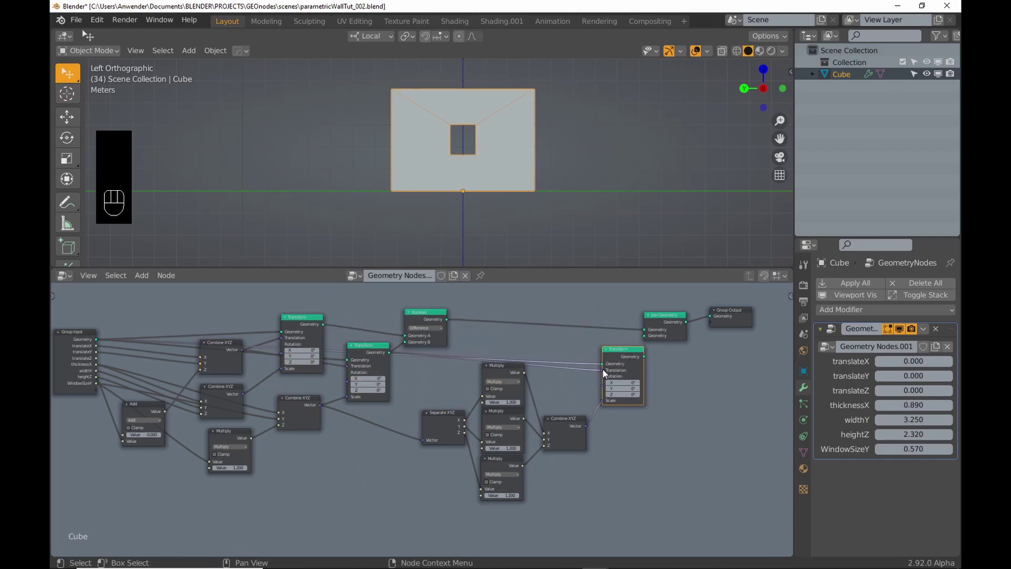
left_click_drag(242, 350, 601, 370)
- Move Join Geometry and Group Output farther along and link the enlarged Transform's Geometry to Join Geometry's second input
middle_click_drag(758, 343, 643, 376)
left_click_drag(678, 374, 557, 337)
left_click_drag(553, 348, 601, 344)
scroll(529, 388, "up", 3)
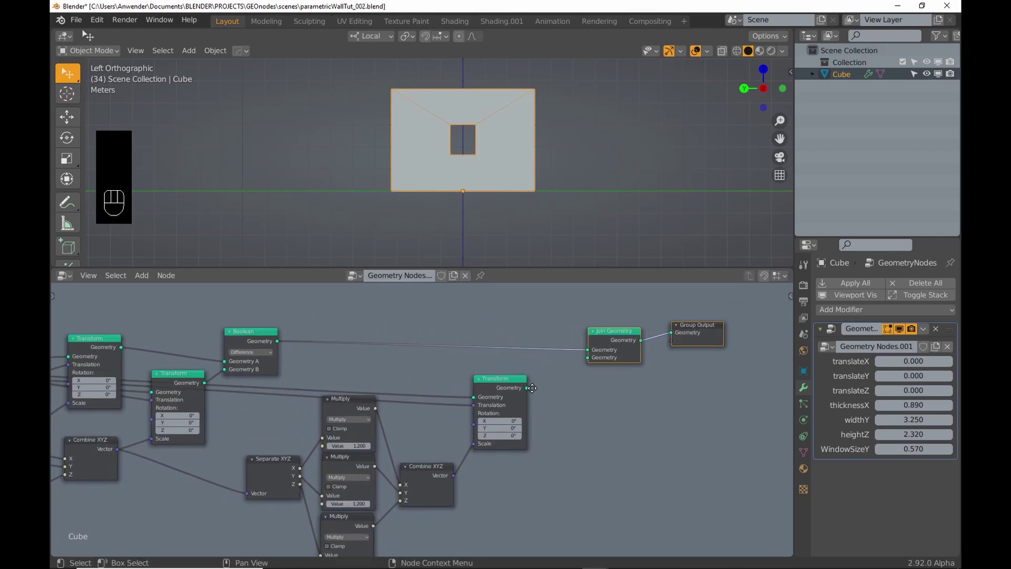
middle_click_drag(526, 388, 530, 371)
left_click_drag(531, 371, 590, 341)
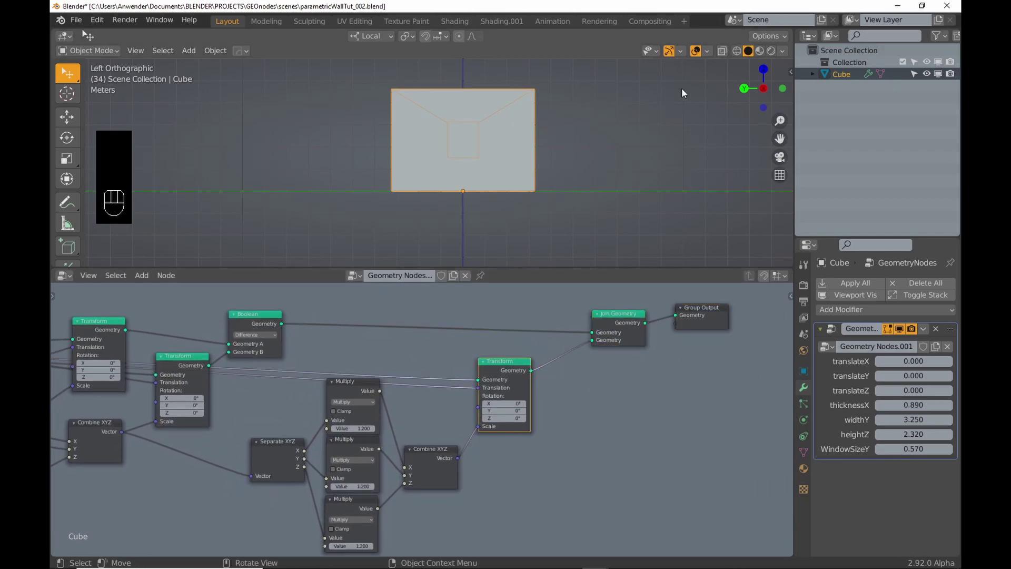
- Inspect the enlarged window block inside the wall with X-ray display and from a perspective view
left_click(722, 50)
scroll(441, 156, "up", 1)
scroll(440, 156, "up", 3)
middle_click_drag(508, 141, 493, 164, "shift")
middle_click_drag(568, 137, 576, 106)
scroll(504, 185, "down", 2)
left_click(722, 51)
- Move Group Output farther from Join Geometry and duplicate the enlarged Transform with its incoming links, placing it below the gap
scroll(545, 356, "down", 2)
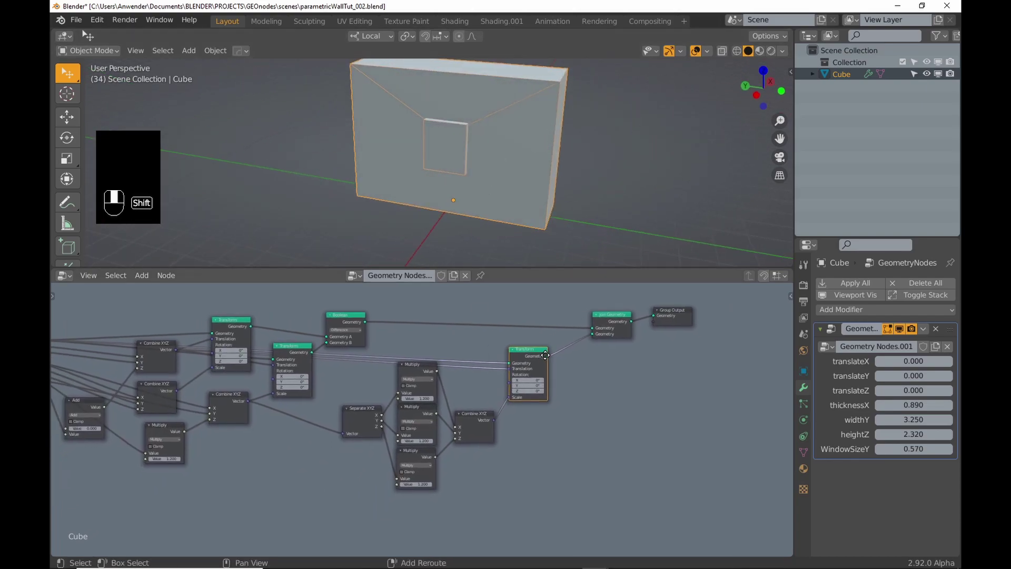
middle_click_drag(545, 356, 487, 377)
left_click_drag(608, 338, 752, 336)
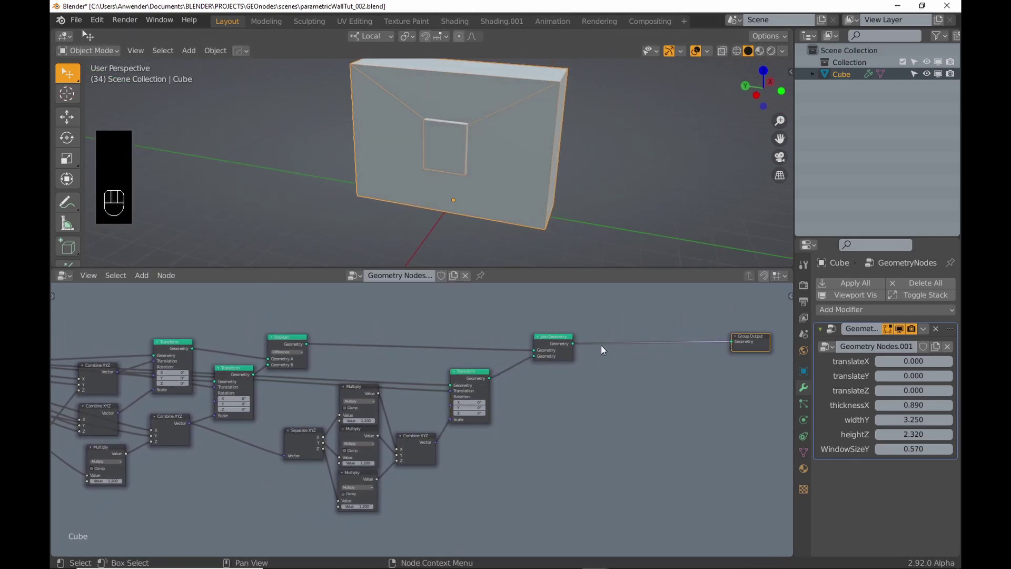
scroll(590, 356, "down", 1)
middle_click_drag(479, 380, 444, 385)
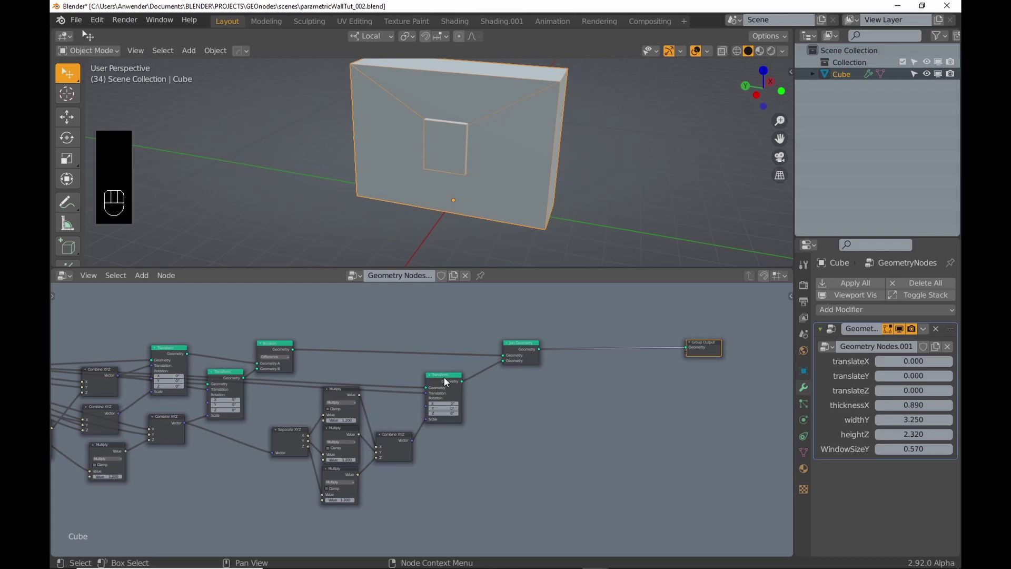
key("shift+ctrl+d")
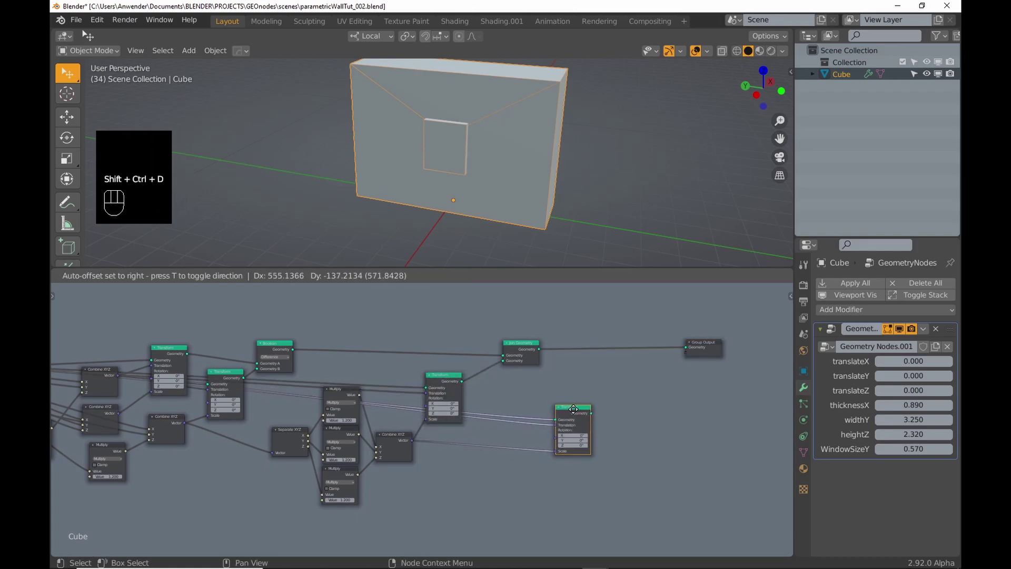
left_click(574, 410)
- Insert a duplicate of the Difference Boolean between Join Geometry and Group Output and link the newest Transform to Geometry B
left_click(270, 344)
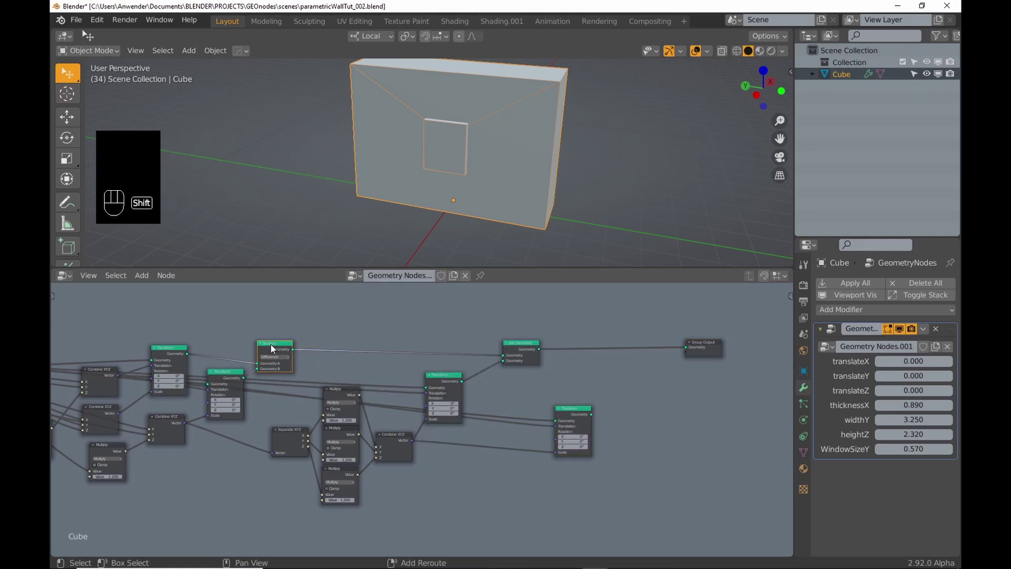
key("shift+d")
left_click(645, 357)
left_click_drag(591, 414, 601, 402)
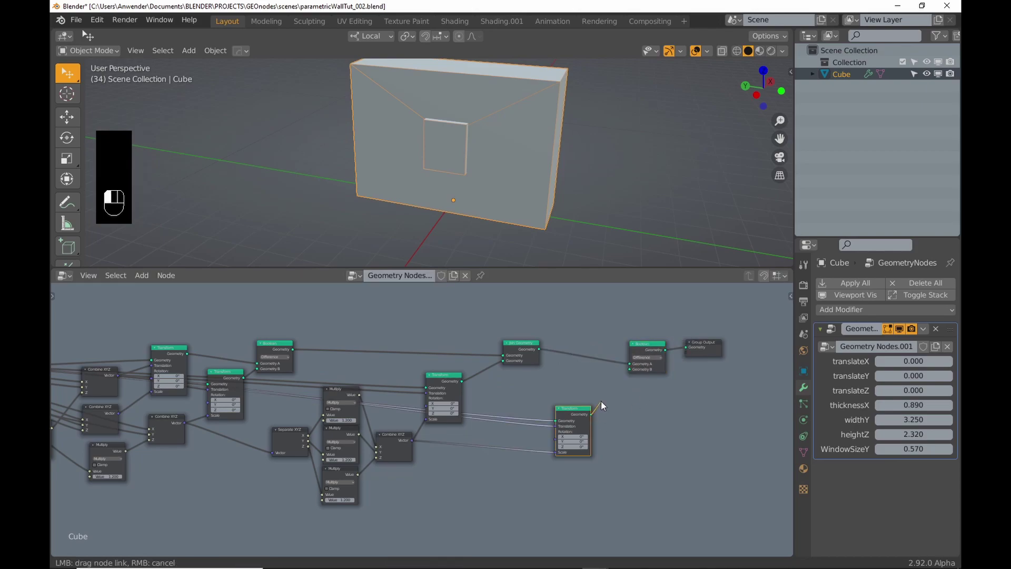
left_click_drag(630, 369, 629, 369)
- Duplicate the Separate XYZ, three Multiply and Combine XYZ chain, and feed the original chain's Combine XYZ vector into the new Separate XYZ
middle_click_drag(603, 448, 642, 415)
scroll(598, 420, "up", 5)
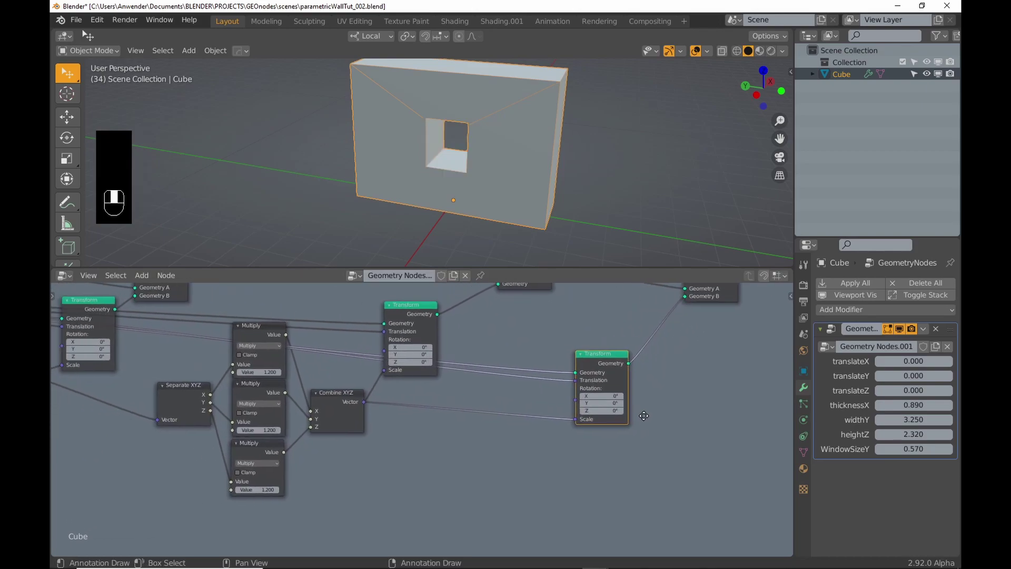
left_click_drag(607, 352, 641, 346)
scroll(540, 422, "down", 2)
left_click_drag(387, 484, 272, 377)
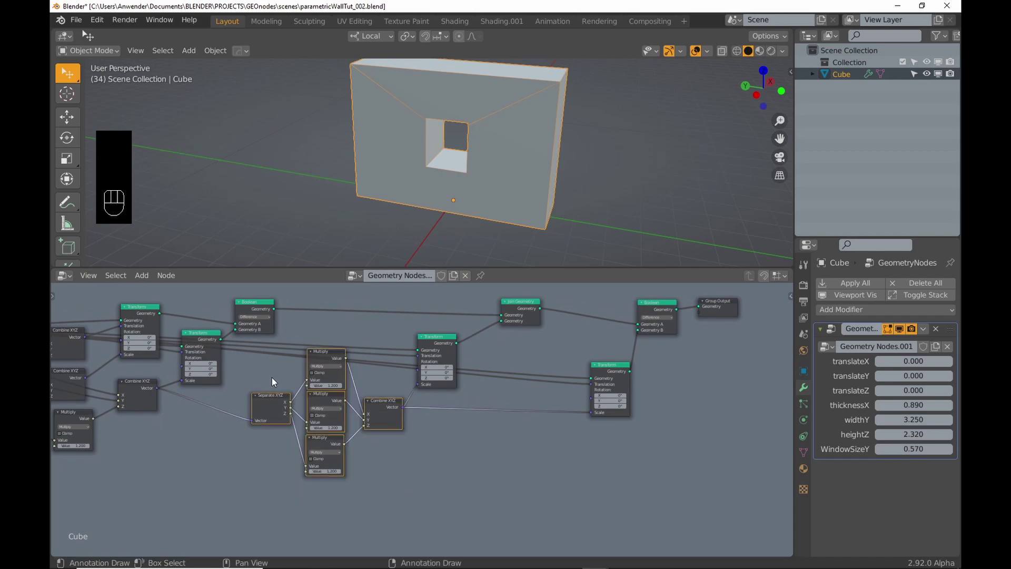
key("shift+d")
left_click(449, 413)
left_click_drag(404, 407, 442, 471)
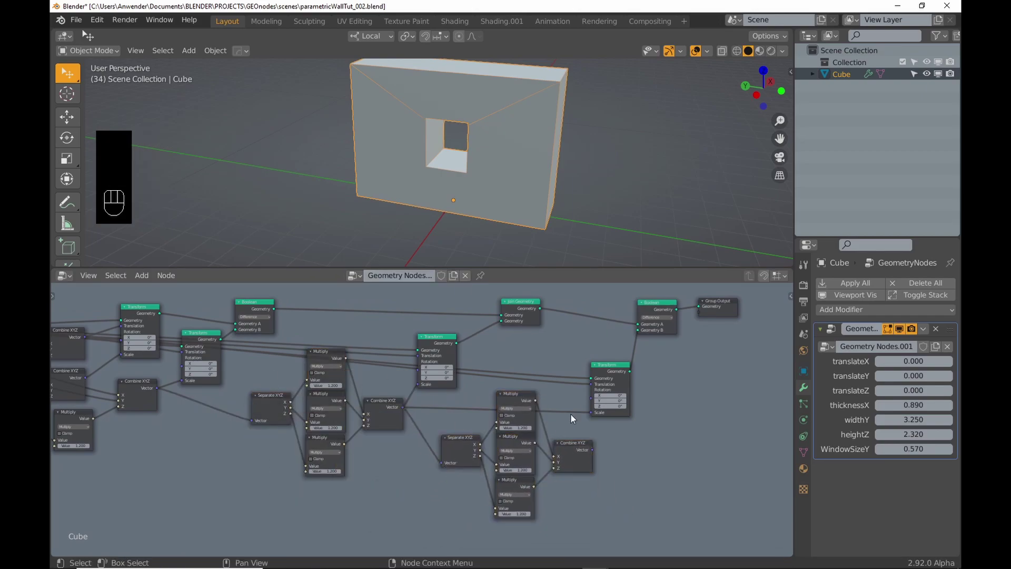
- Move the last Transform, Boolean and Group Output farther along and link the new chain's Combine XYZ to that Transform's Scale
scroll(668, 393, "down", 2)
middle_click_drag(669, 392, 554, 403)
left_click_drag(661, 430, 493, 321)
left_click_drag(499, 381, 569, 383)
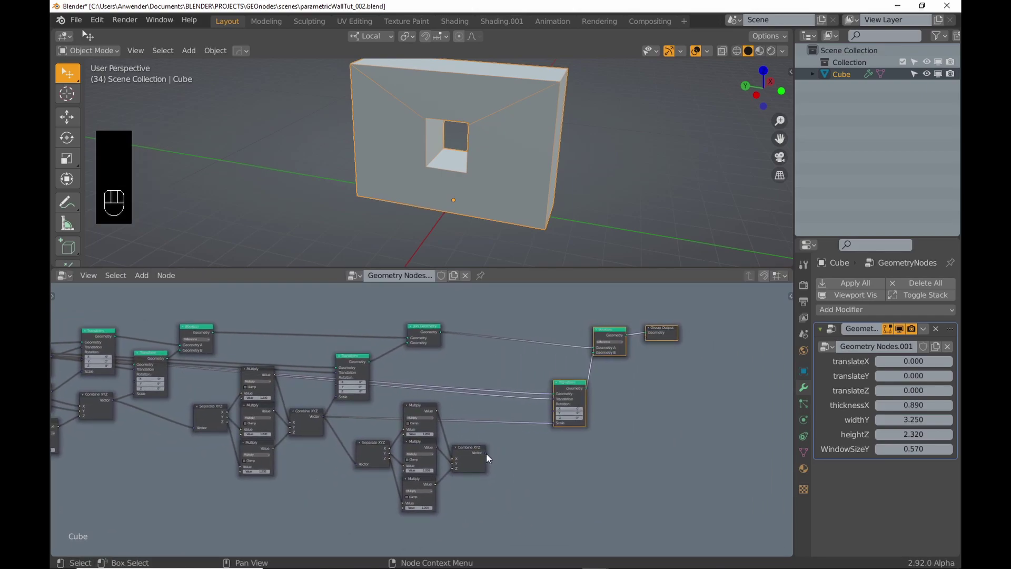
left_click_drag(485, 454, 551, 422)
- Tune the second chain's Y Multiply to 0.700 and its Z Multiply to about 0.7, using X-ray display in a side view
scroll(476, 424, "up", 4)
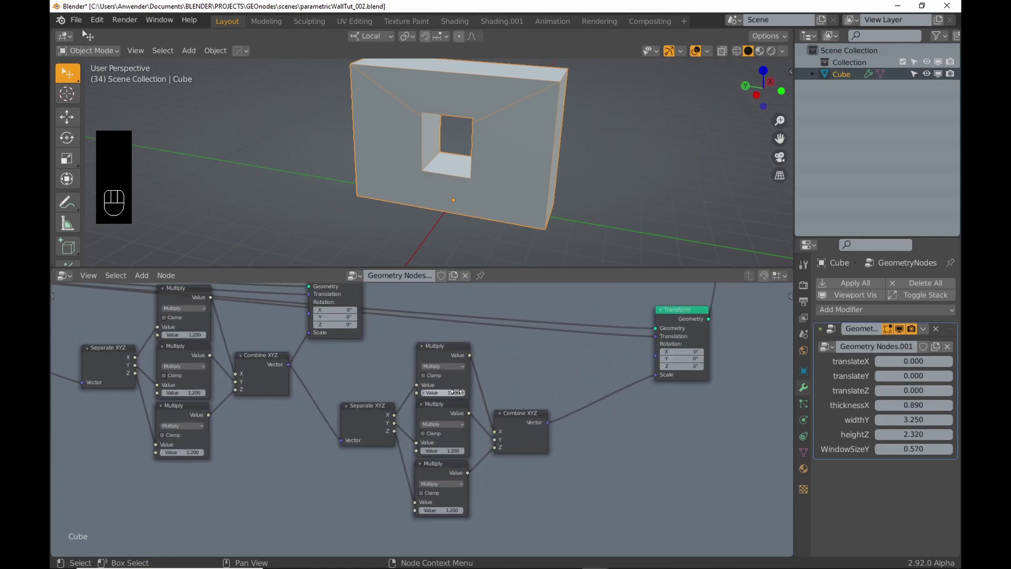
scroll(456, 392, "up", 2)
left_click_drag(456, 392, 451, 391)
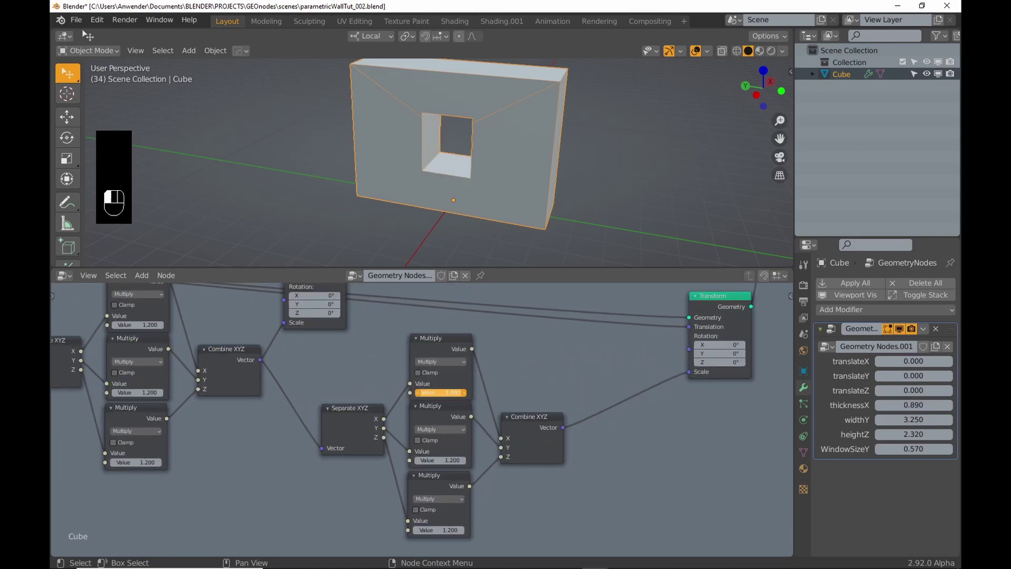
mouse_move(440, 460)
left_mouse_down()
mouse_move(414, 459)
mouse_move(425, 460)
left_mouse_up()
left_click_drag(446, 529, 432, 530)
middle_click_drag(473, 175, 531, 111, "shift")
left_click(722, 51)
scroll(522, 129, "up", 2)
scroll(434, 381, "up", 1)
middle_click_drag(436, 494, 444, 472, "shift")
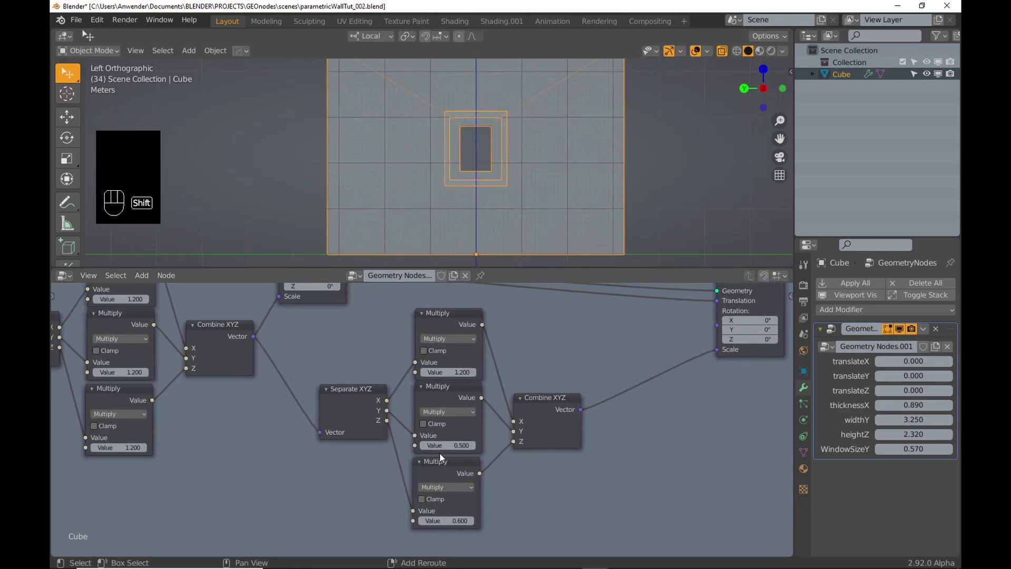
left_click_drag(448, 445, 441, 513)
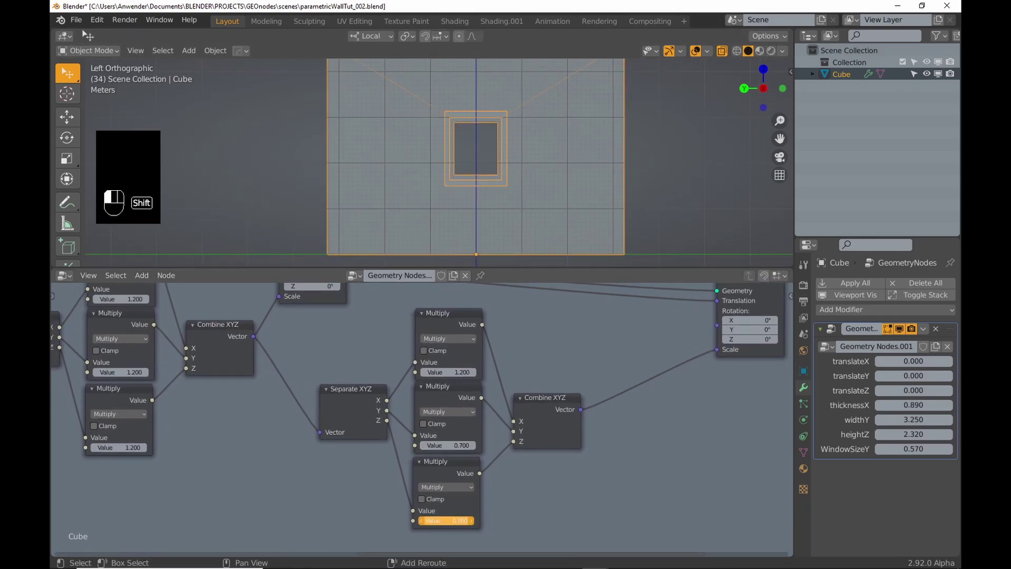
middle_click_drag(538, 146, 557, 135)
left_click(722, 50)
- Set thicknessX to 0.300, widthY to 3.370, heightZ to 2.190, WindowSizeY to 0.820, translateX to -1.500 and translateY to about 0.240
key("Home")
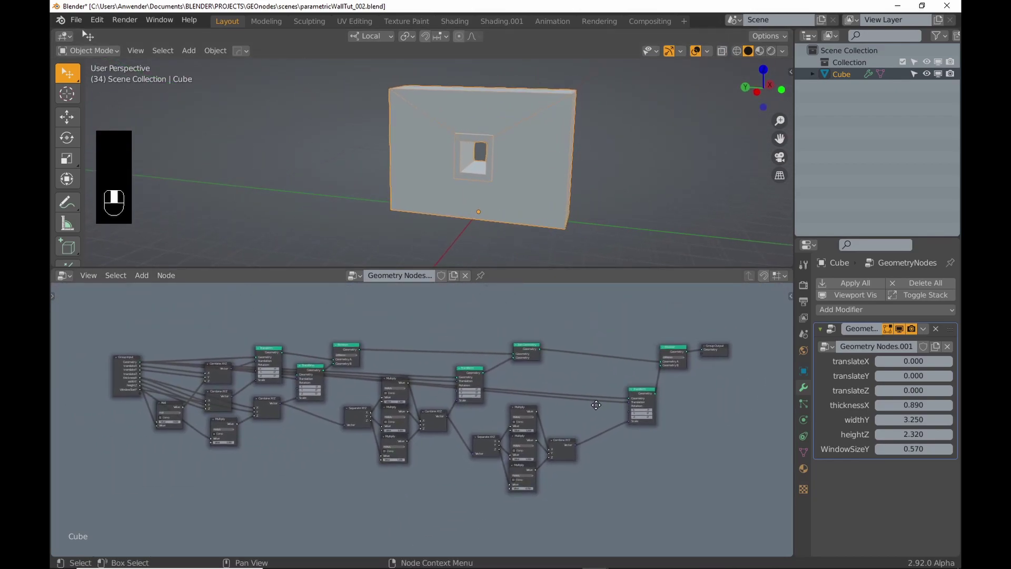
middle_click_drag(596, 405, 597, 395)
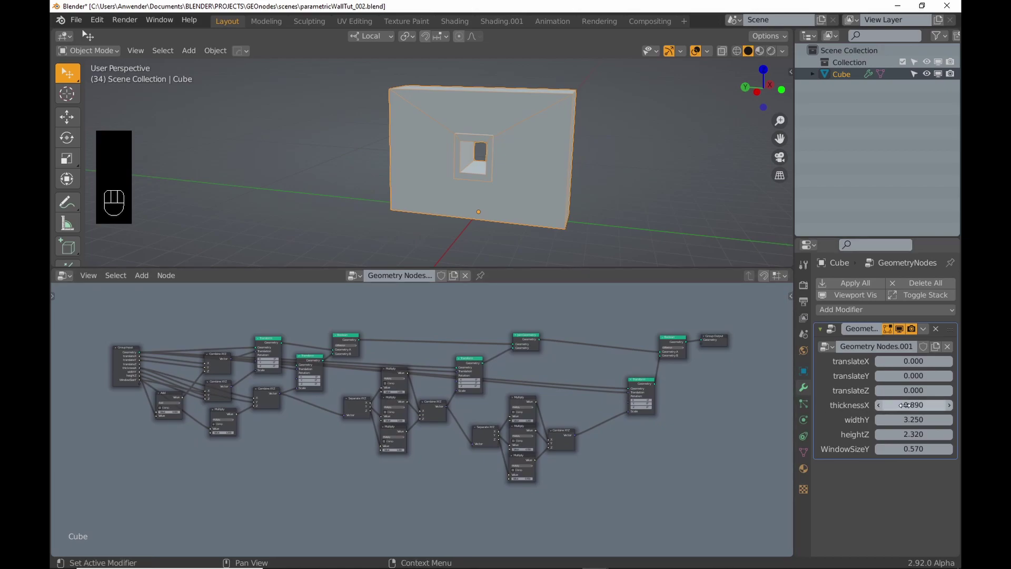
left_click_drag(905, 405, 899, 448)
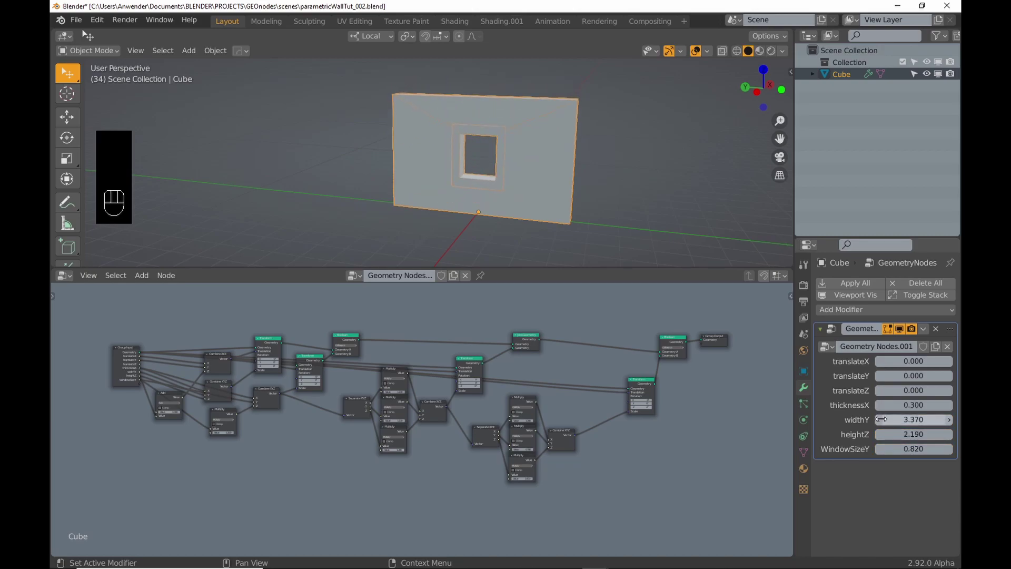
left_click_drag(913, 362, 900, 361)
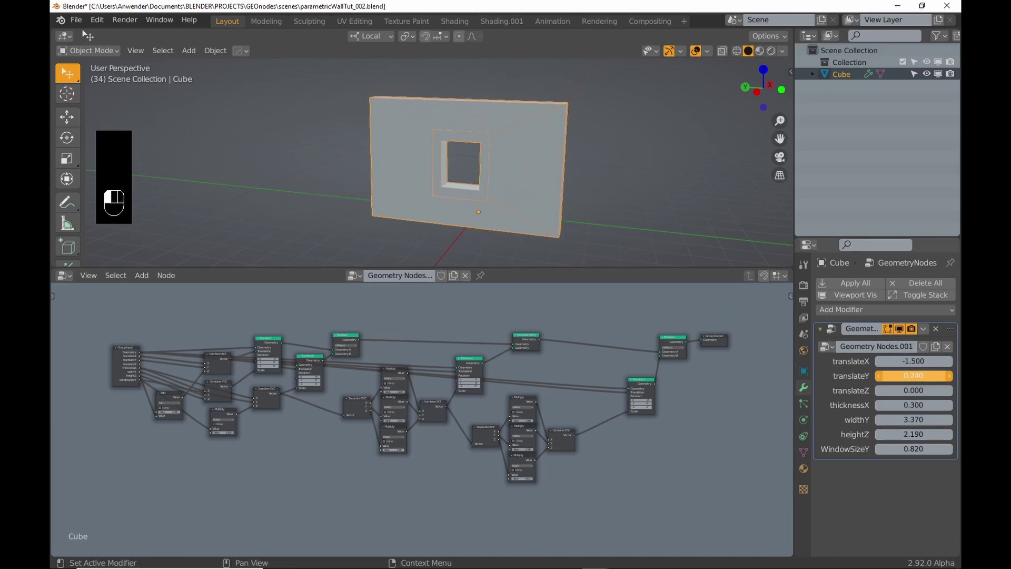